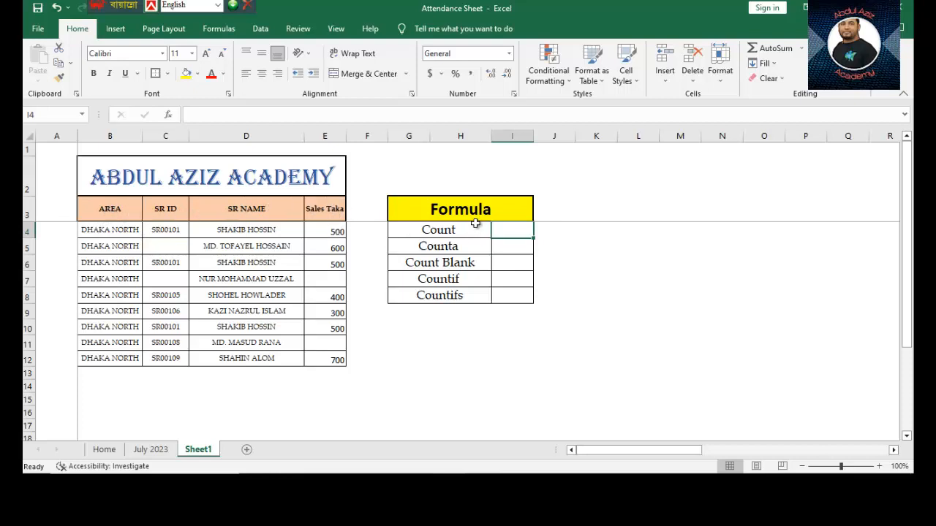
# Enter =COUNT(D4:E12) in cell I4 beside the Count label
pyautogui.click(449, 212)
pyautogui.click(442, 234)
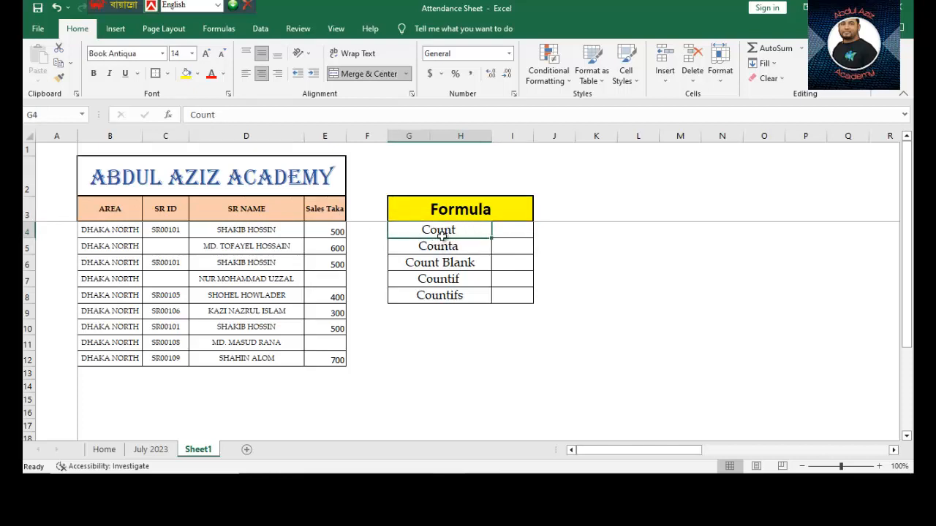
pyautogui.click(512, 228)
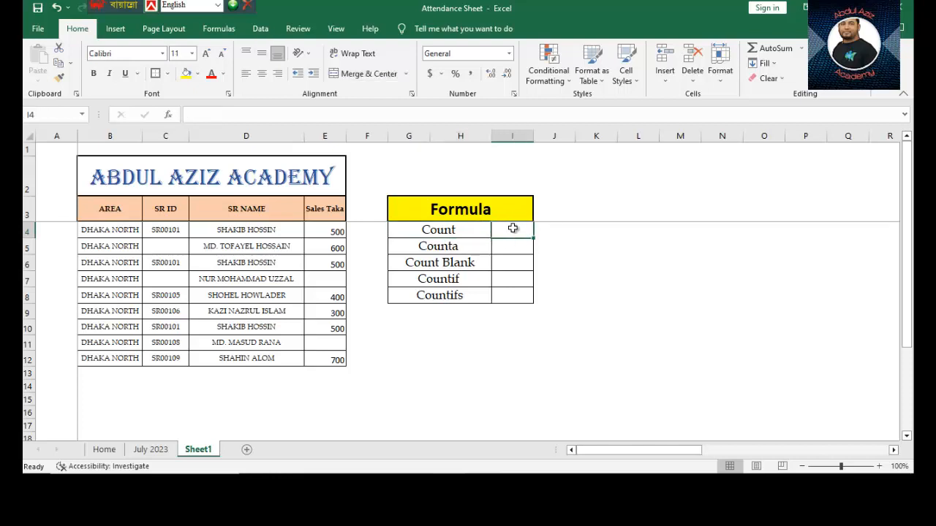
pyautogui.write('=')
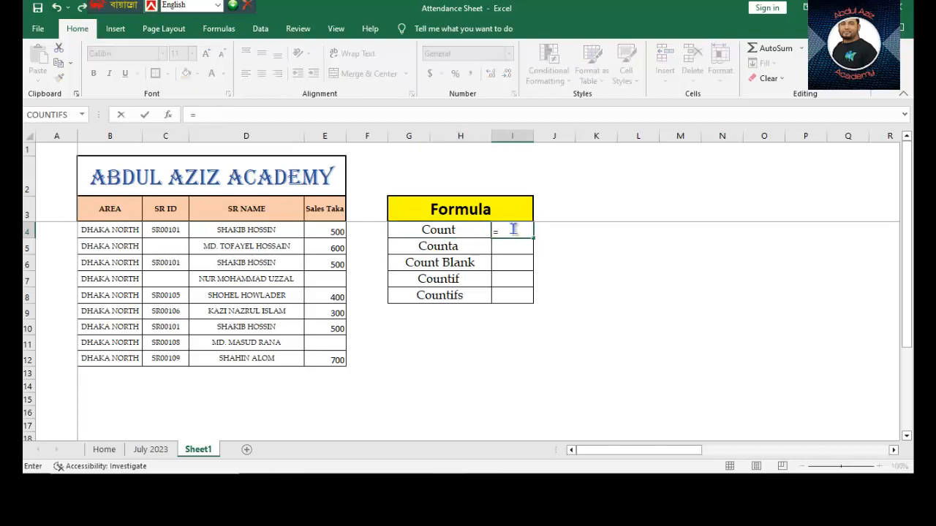
pyautogui.write('count')
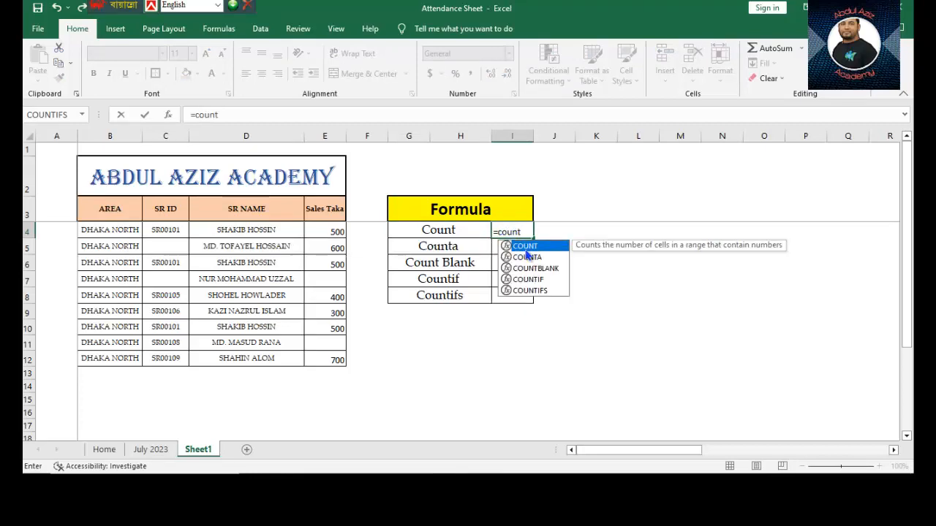
pyautogui.press('Tab')
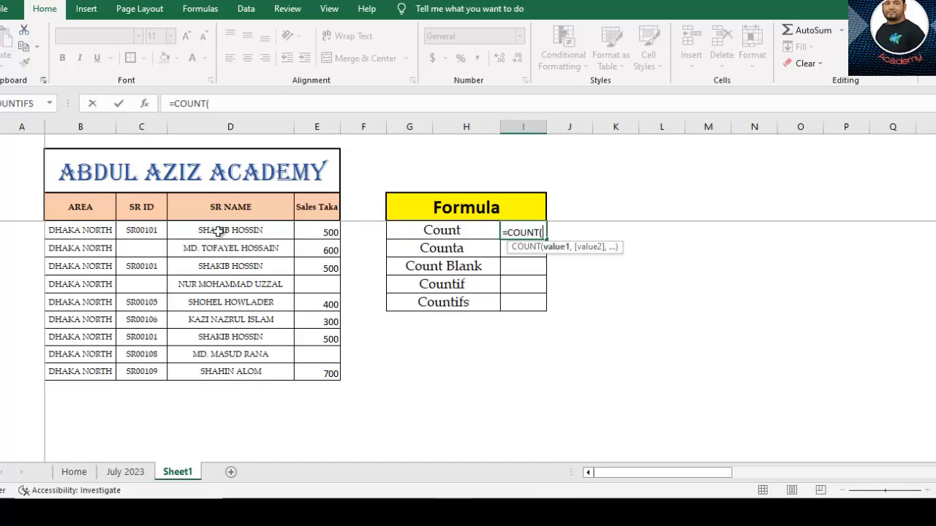
pyautogui.moveTo(217, 231); pyautogui.dragTo(331, 372)
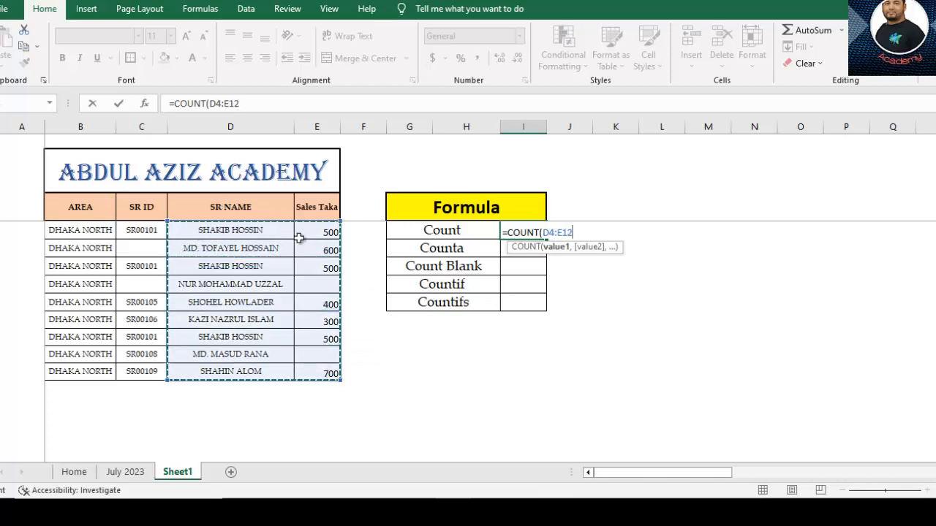
pyautogui.write(')')
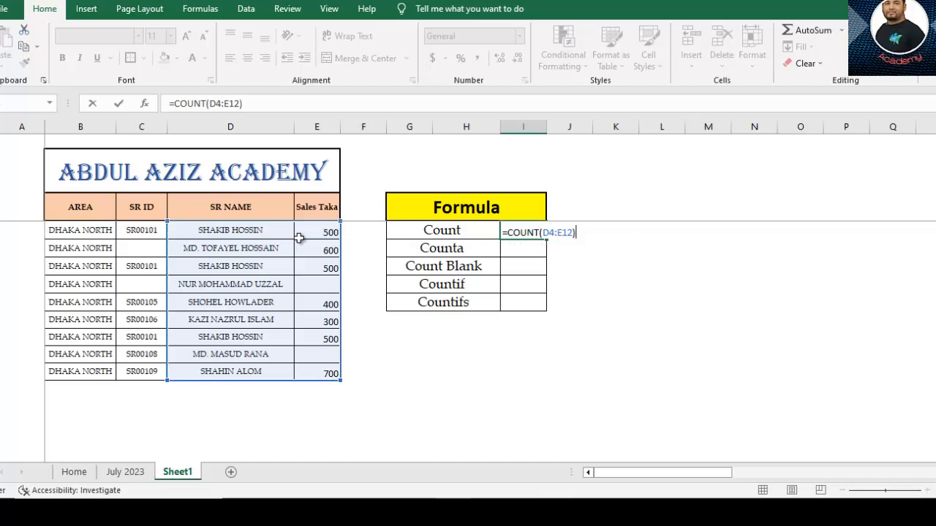
pyautogui.press('Return')
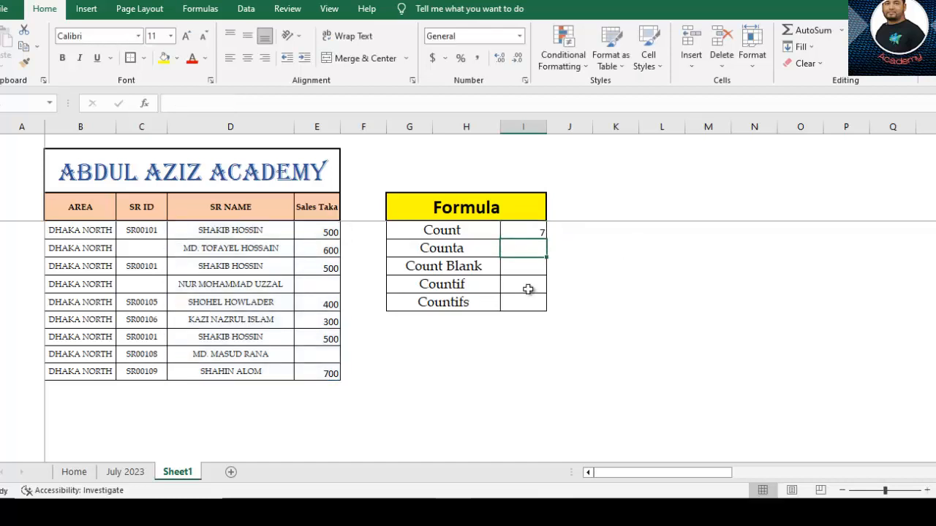
# Check the Count formula in I4 against the SR NAME and Sales Taka entries in D4:E12, examining each column separately
pyautogui.click(531, 229)
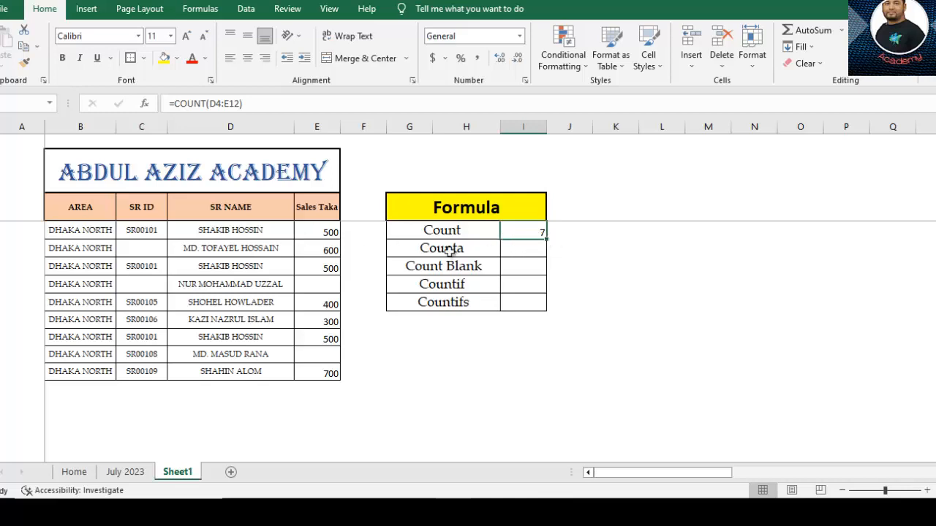
pyautogui.click(219, 233)
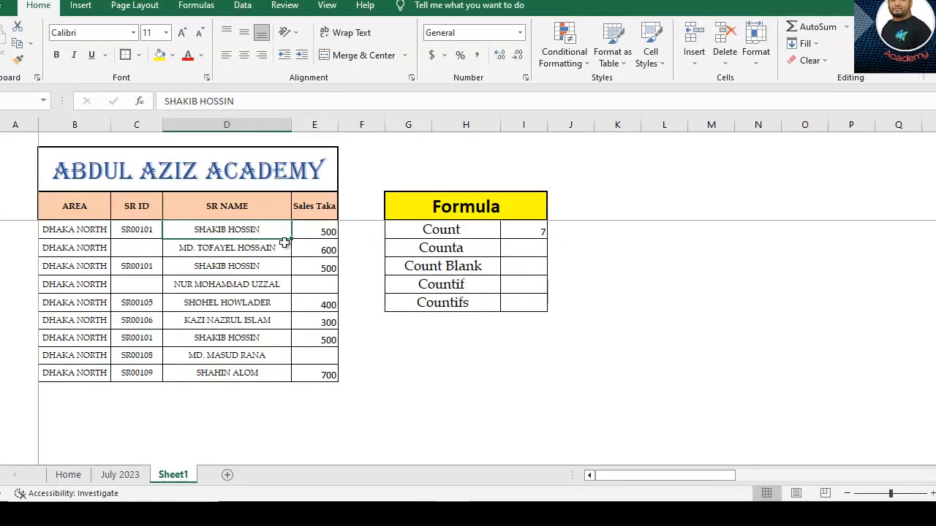
pyautogui.moveTo(285, 243); pyautogui.dragTo(319, 373)
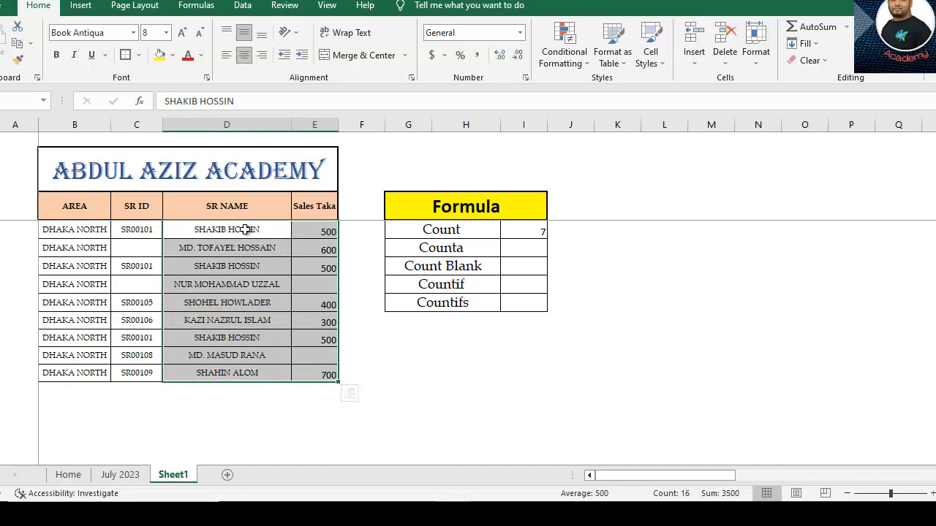
pyautogui.moveTo(246, 232); pyautogui.dragTo(251, 371)
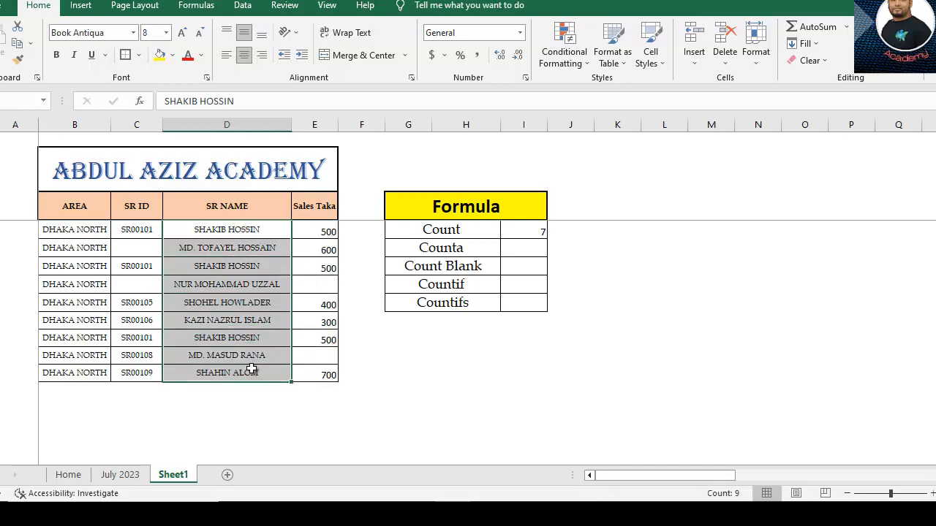
pyautogui.moveTo(324, 231); pyautogui.dragTo(324, 370)
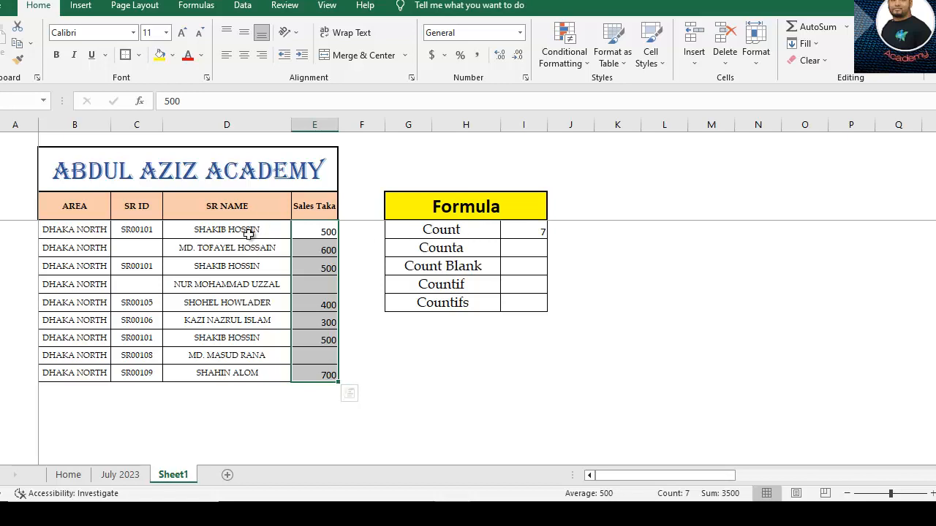
pyautogui.click(309, 231)
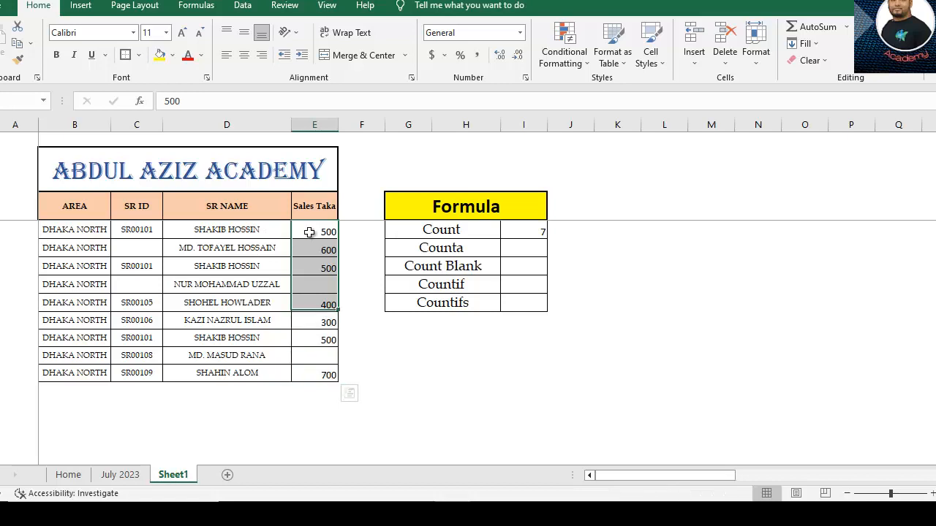
pyautogui.moveTo(309, 231); pyautogui.dragTo(307, 378)
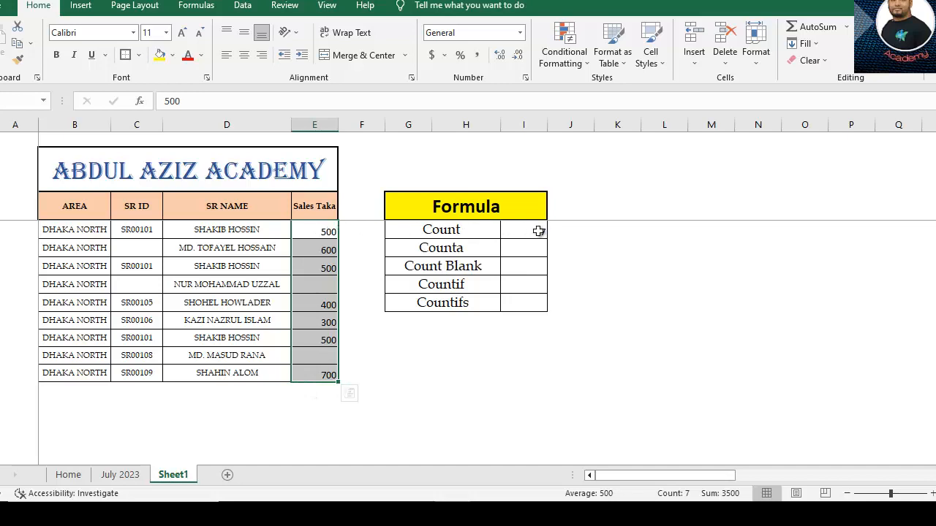
pyautogui.click(506, 231)
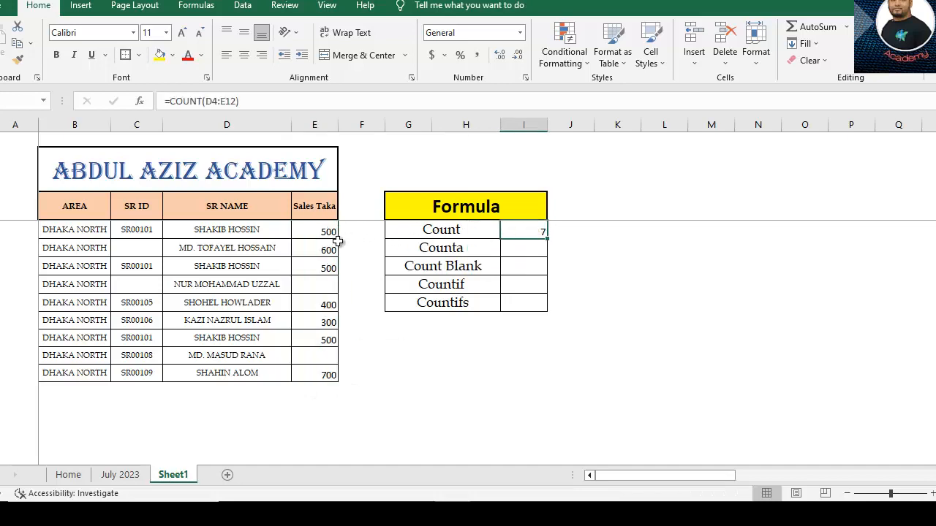
# Enter =COUNTA(D4:E12) in cell I5 beside the Counta label
pyautogui.click(454, 249)
pyautogui.click(523, 248)
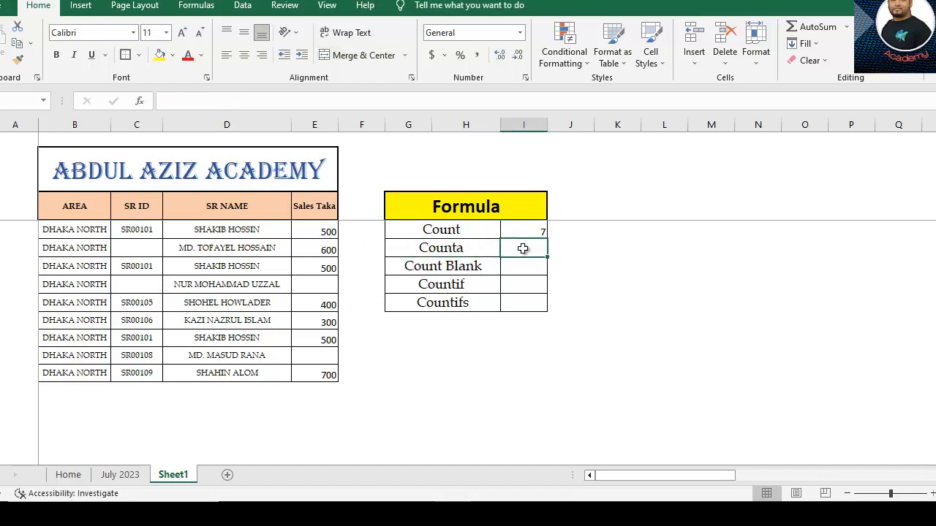
pyautogui.write('=')
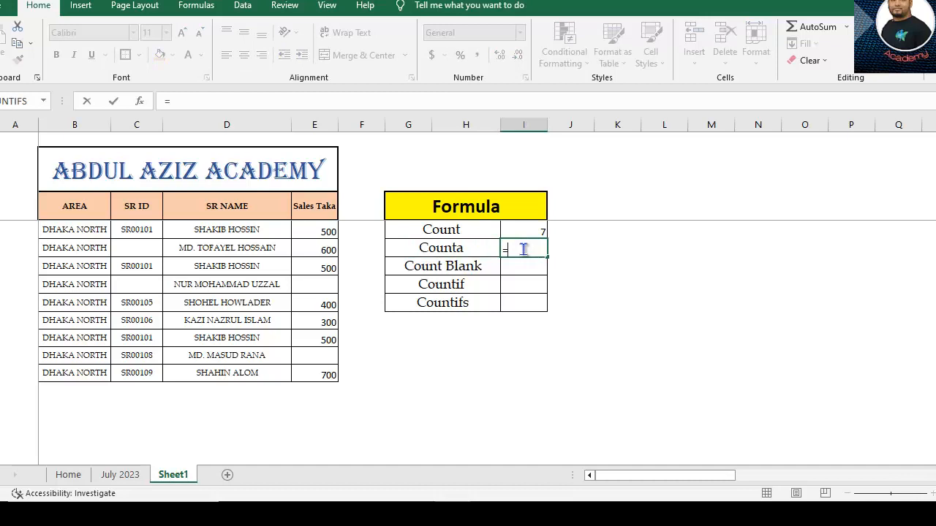
pyautogui.write('co')
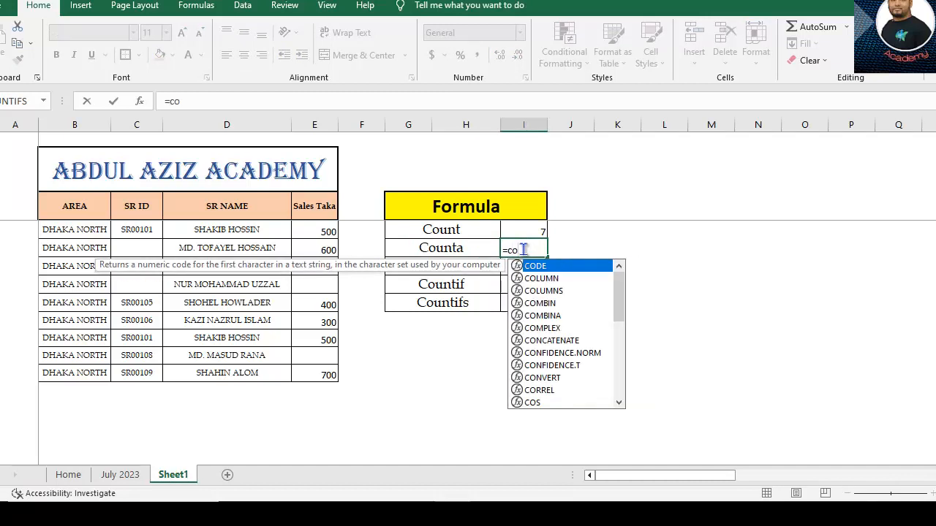
pyautogui.write('unta')
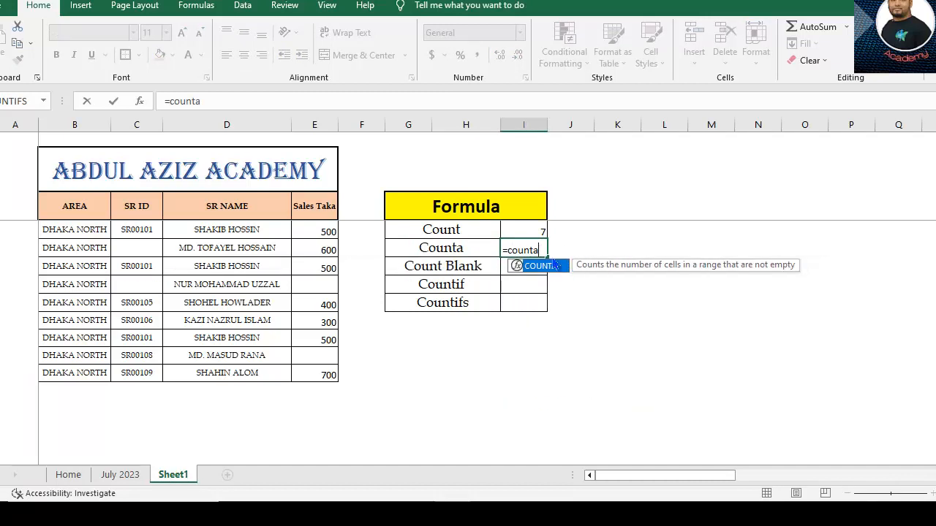
pyautogui.doubleClick(549, 265)
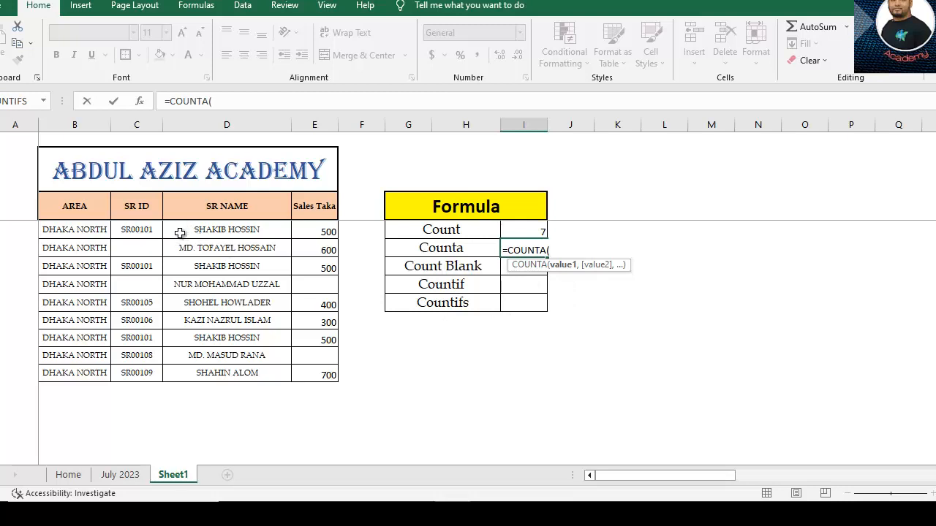
pyautogui.moveTo(180, 228); pyautogui.dragTo(322, 374)
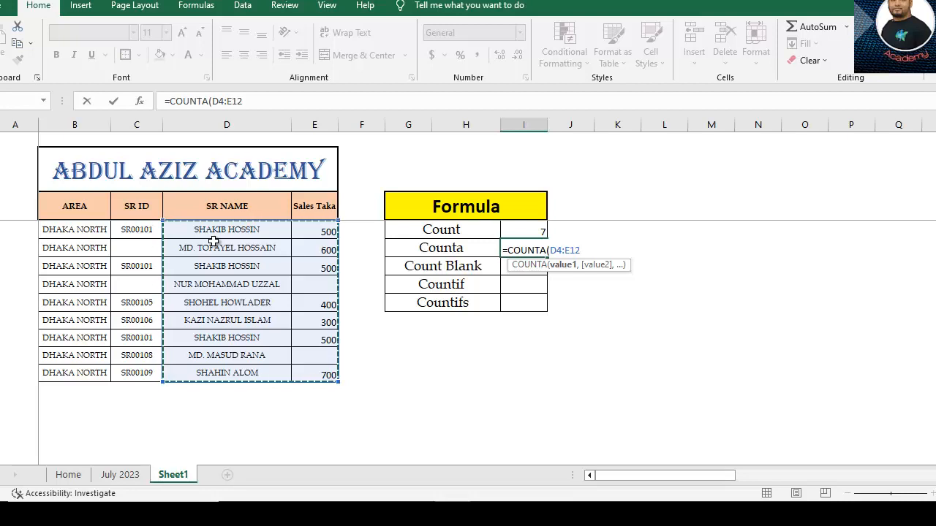
pyautogui.write(')')
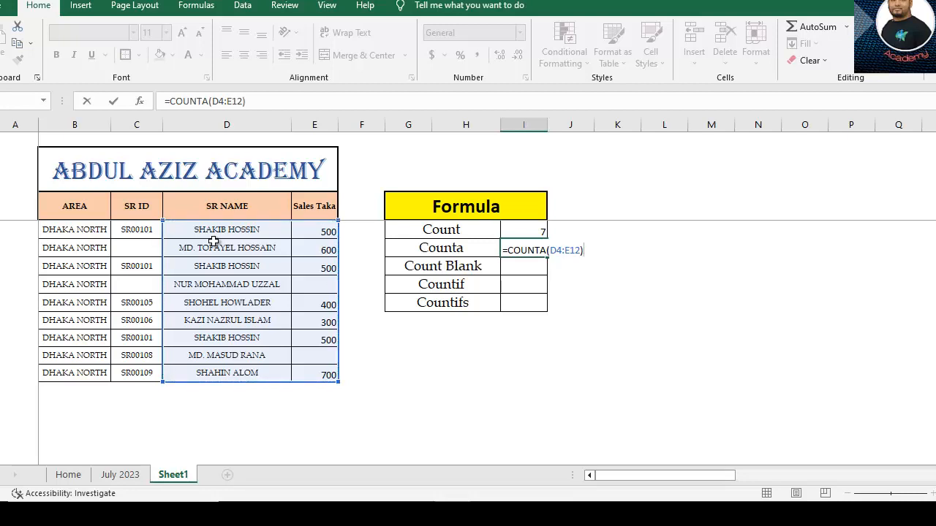
pyautogui.press('Return')
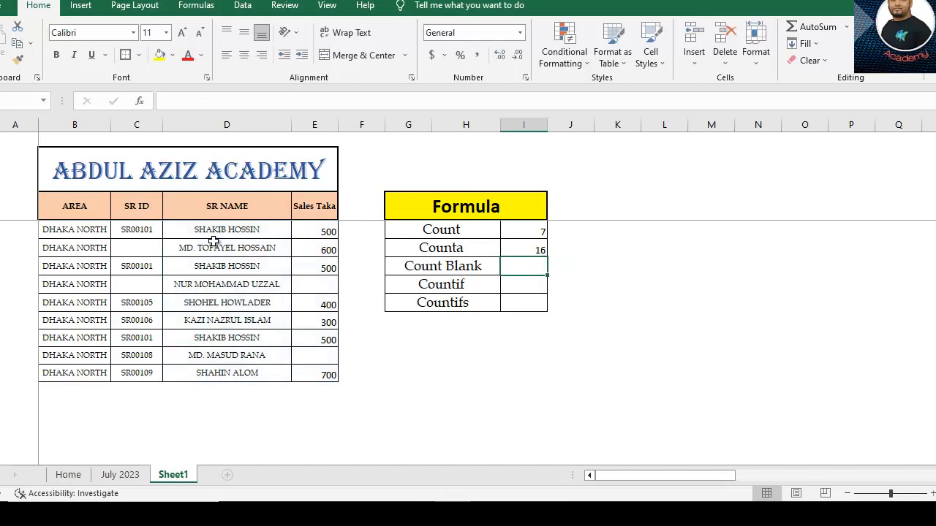
# Review the Counta formula in I5 against the filled cells in D4:D12 and E4:E12
pyautogui.click(518, 246)
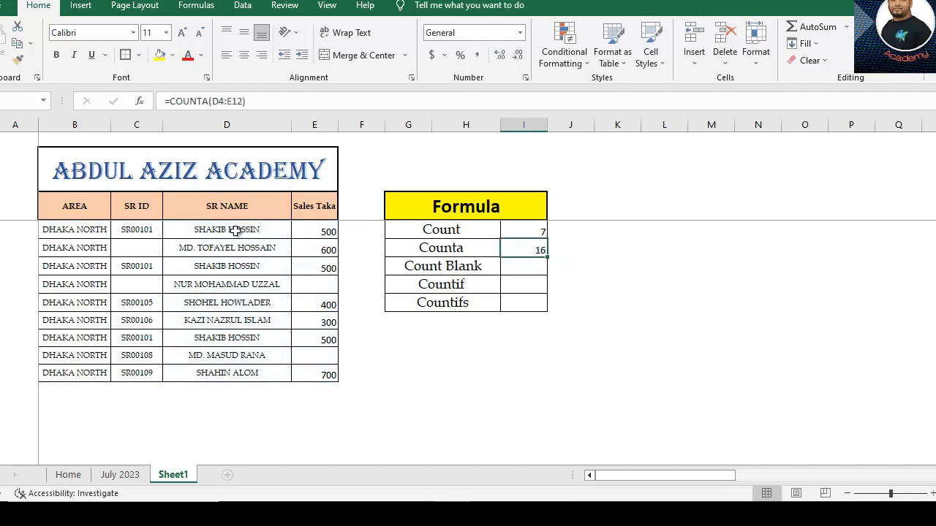
pyautogui.moveTo(242, 230); pyautogui.dragTo(236, 378)
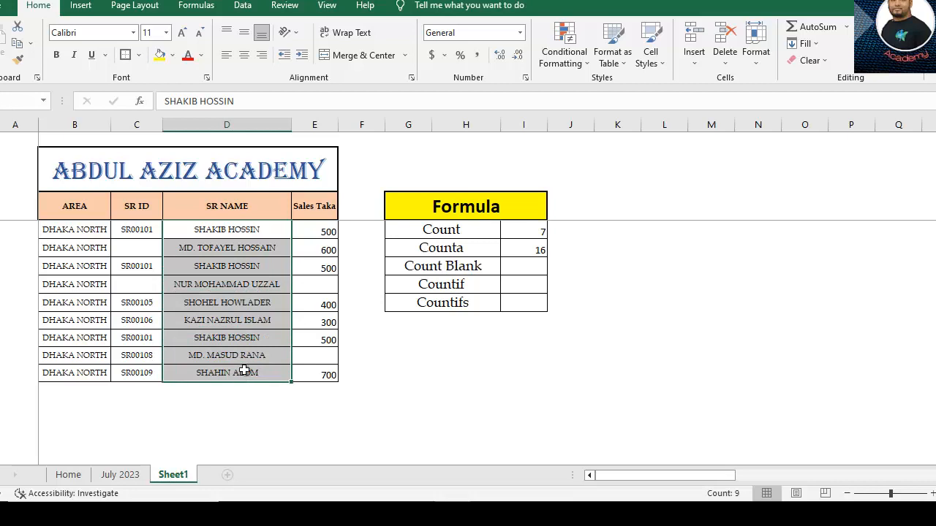
pyautogui.moveTo(315, 229); pyautogui.dragTo(324, 378)
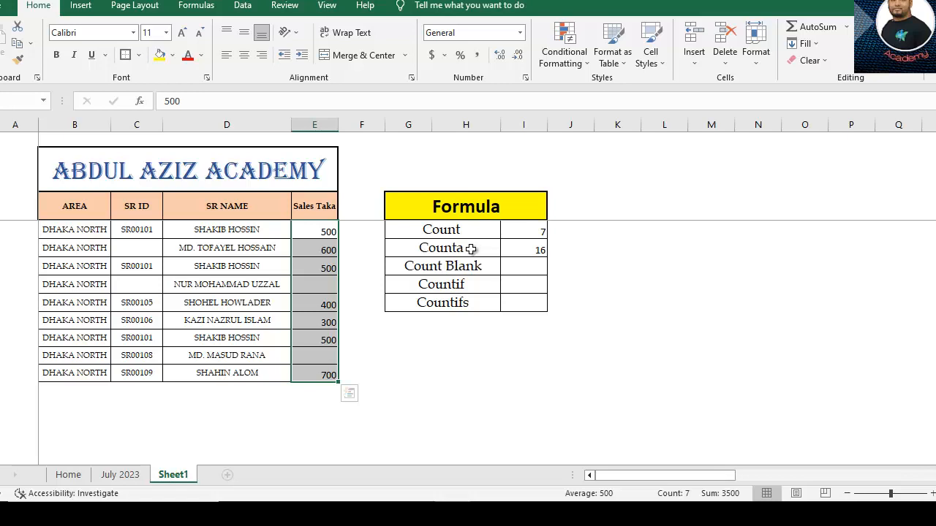
# Examine the empty cells in the SR ID and Sales Taka columns that the Count Blank row concerns
pyautogui.click(483, 269)
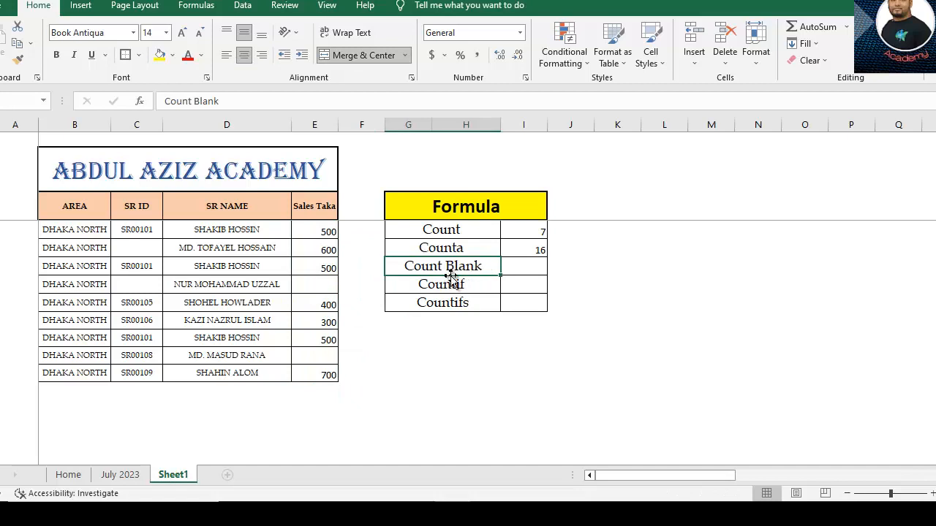
pyautogui.click(322, 285)
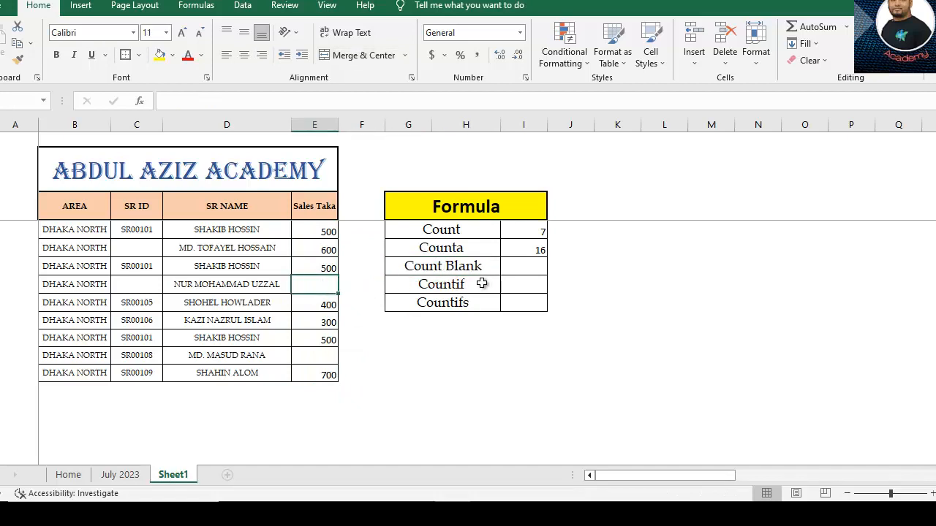
pyautogui.click(488, 265)
pyautogui.click(533, 264)
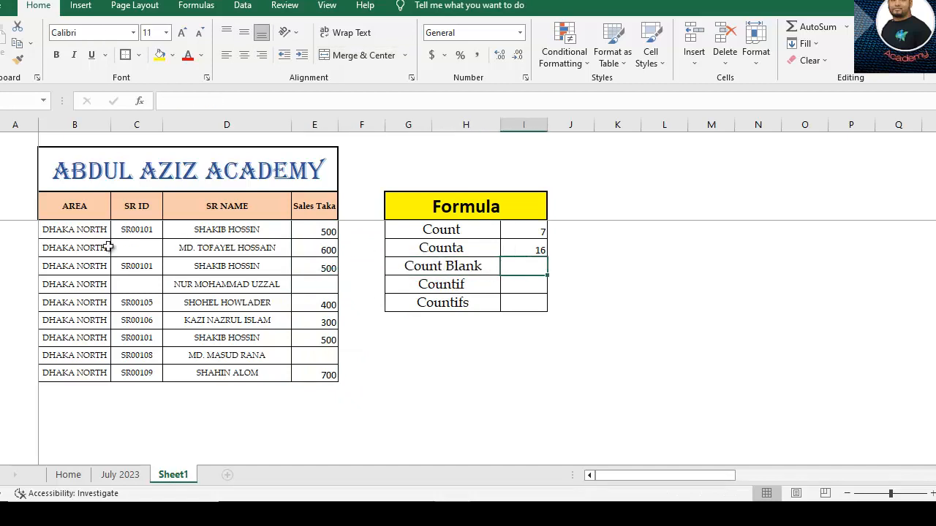
pyautogui.click(77, 210)
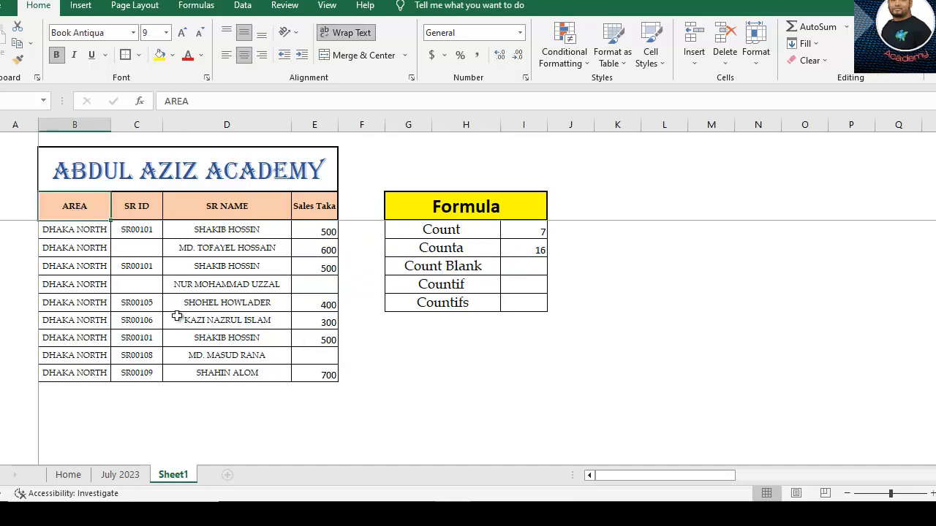
pyautogui.click(134, 249)
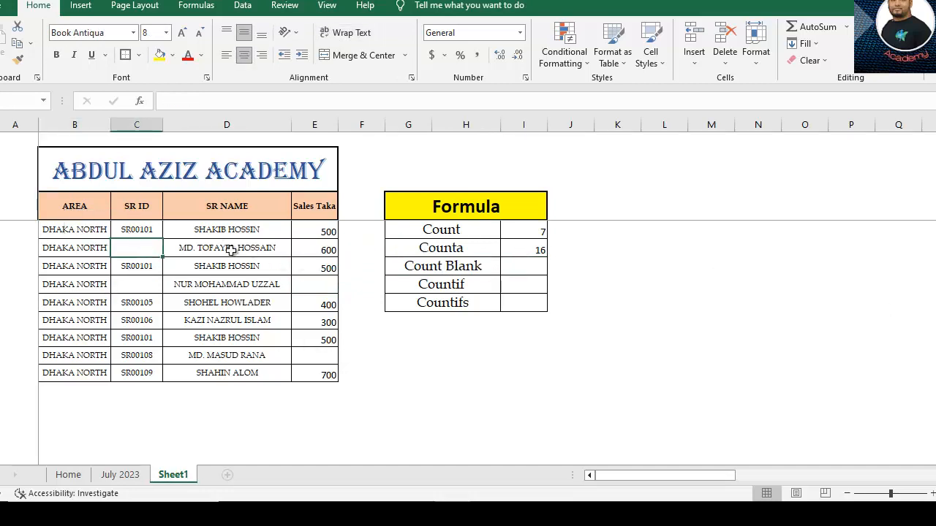
pyautogui.click(144, 286)
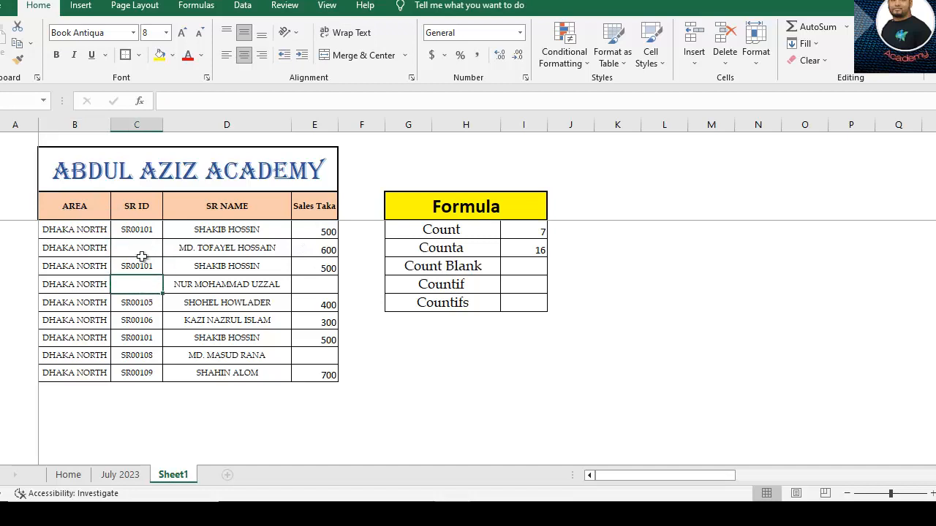
pyautogui.click(144, 250)
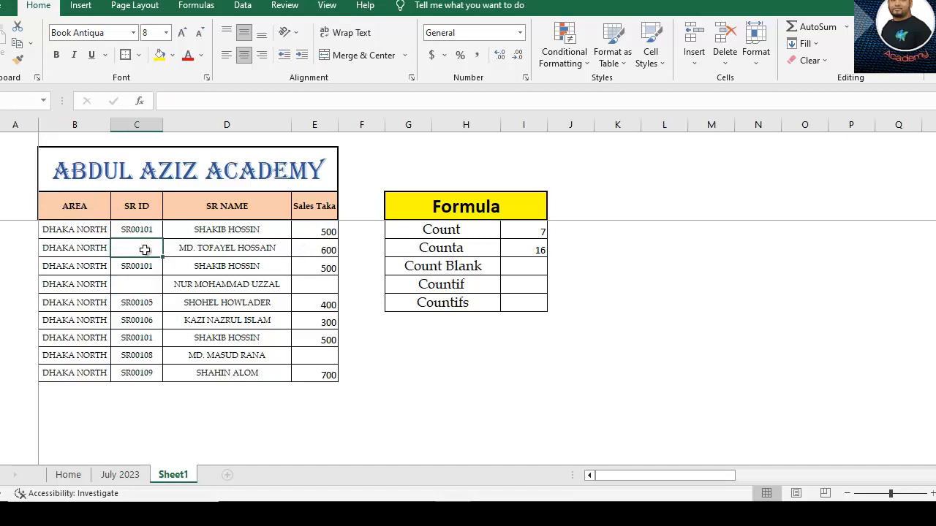
pyautogui.click(314, 287)
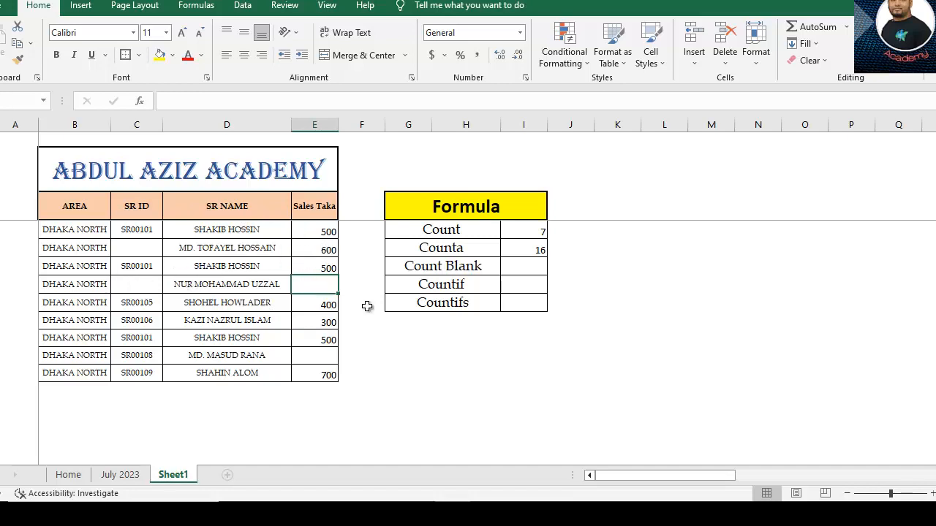
# Enter =COUNTBLANK(C4:E12) in cell I6 beside the Count Blank label
pyautogui.click(517, 267)
pyautogui.write('=')
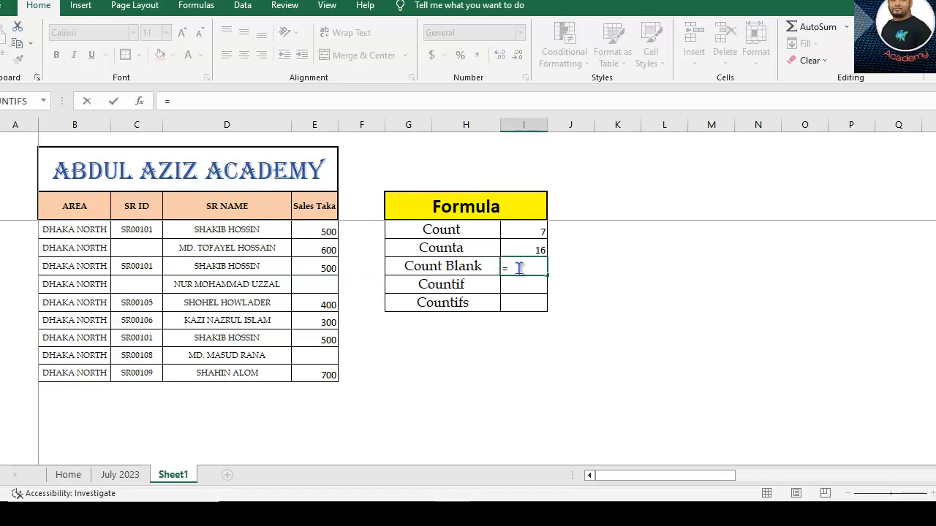
pyautogui.write('co')
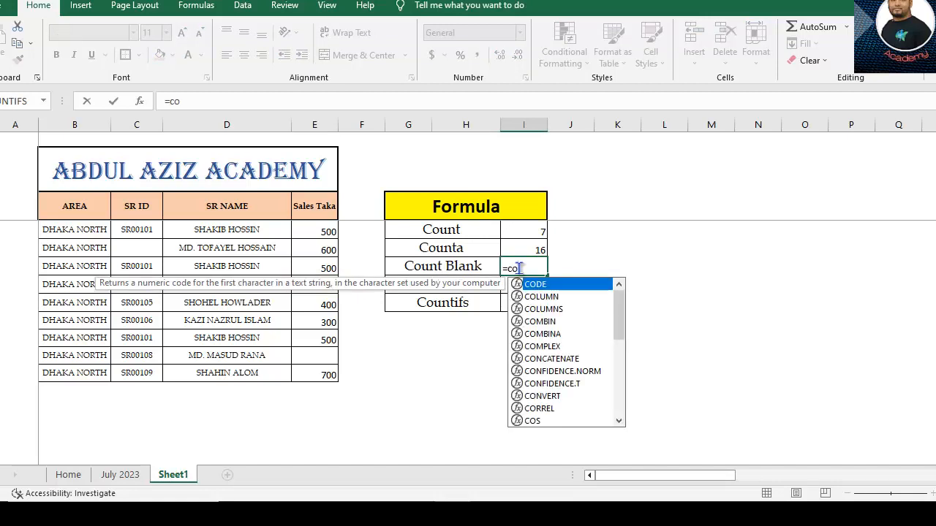
pyautogui.write('untb')
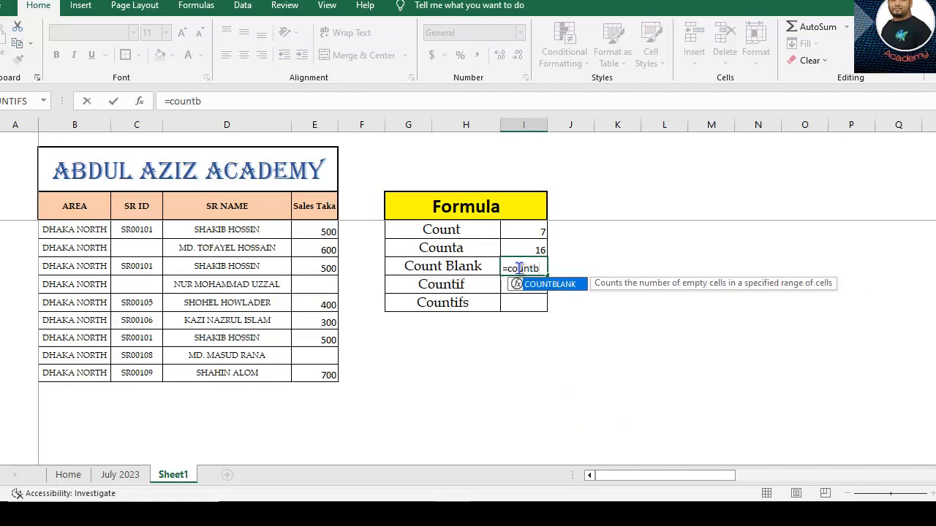
pyautogui.doubleClick(550, 285)
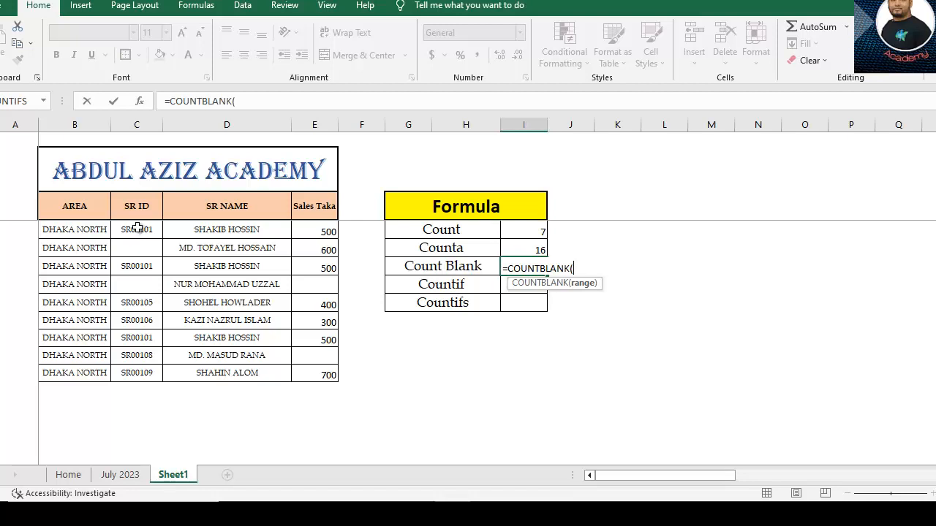
pyautogui.moveTo(137, 228); pyautogui.dragTo(321, 375)
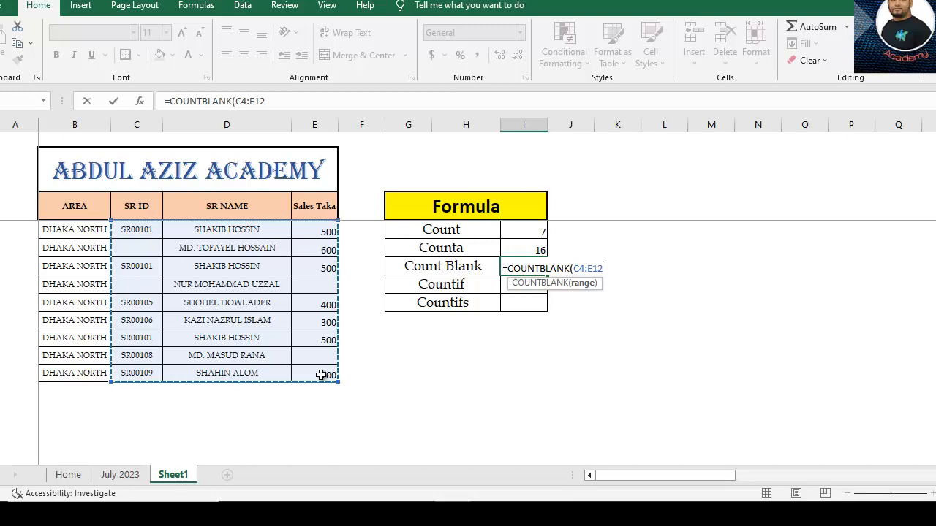
pyautogui.write(')')
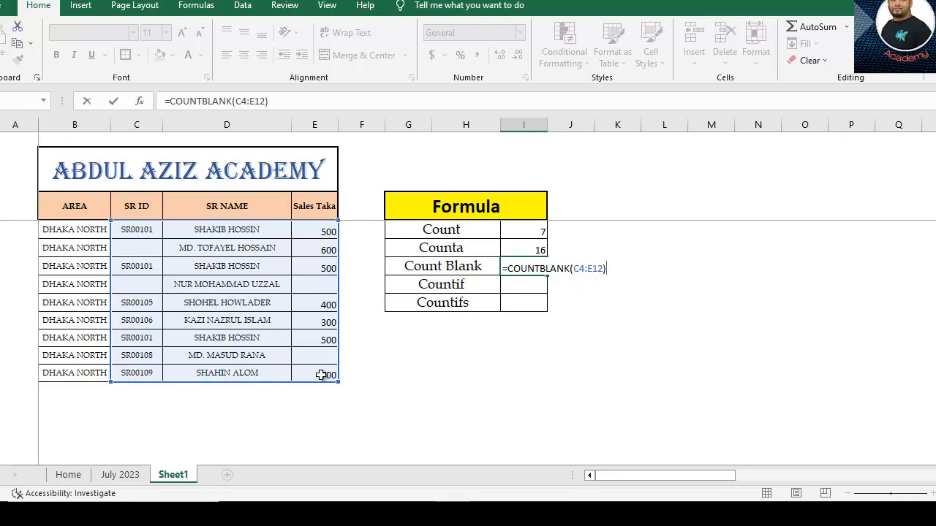
pyautogui.press('Return')
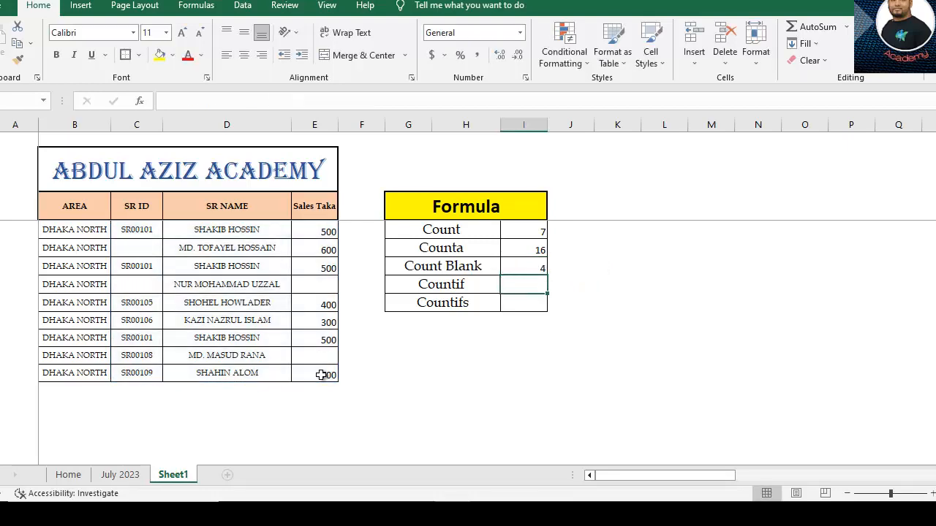
# Remove the space from the Count Blank label in G6 so it reads CountBlank
pyautogui.click(521, 270)
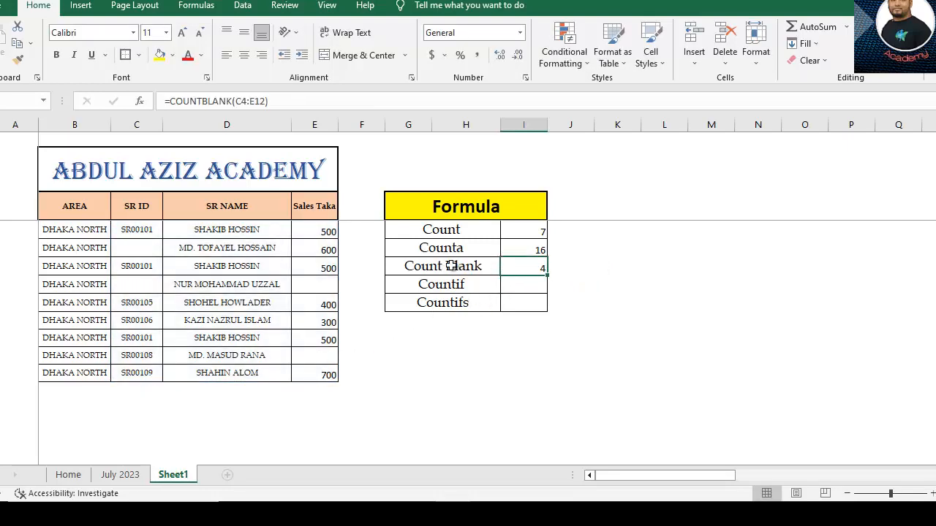
pyautogui.doubleClick(452, 267)
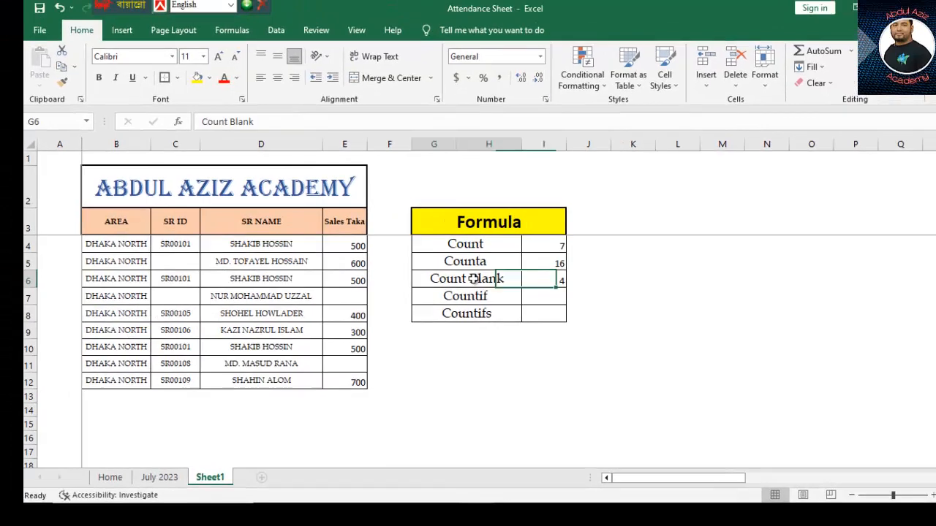
pyautogui.press('BackSpace')
pyautogui.click(600, 293)
# Check the CountBlank formula in I6 against the empty SR ID and Sales Taka cells C5, C7, E7 and E11
pyautogui.click(552, 281)
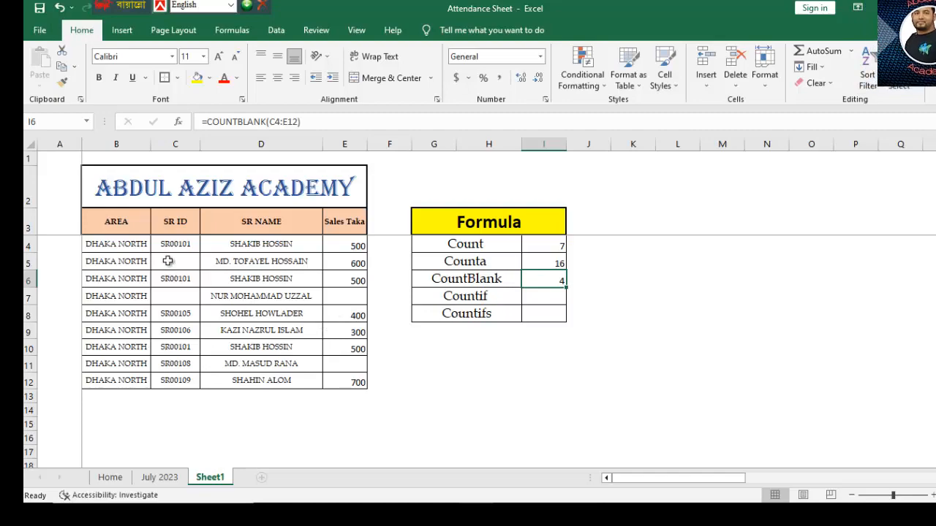
pyautogui.click(175, 296)
pyautogui.click(335, 296)
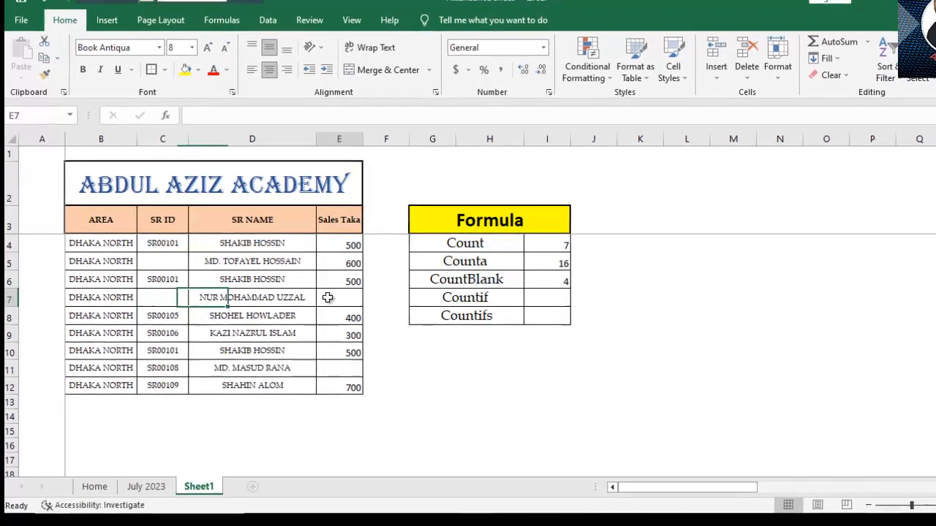
pyautogui.click(335, 374)
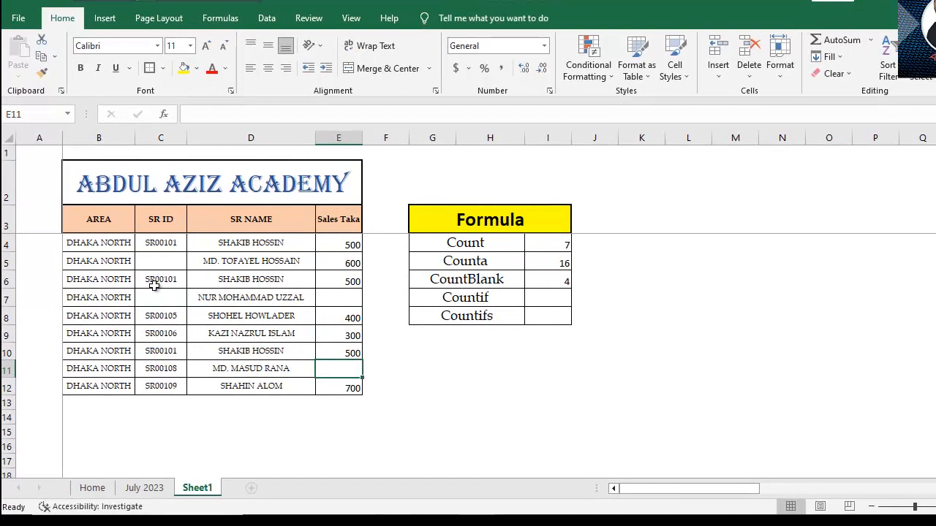
pyautogui.click(153, 264)
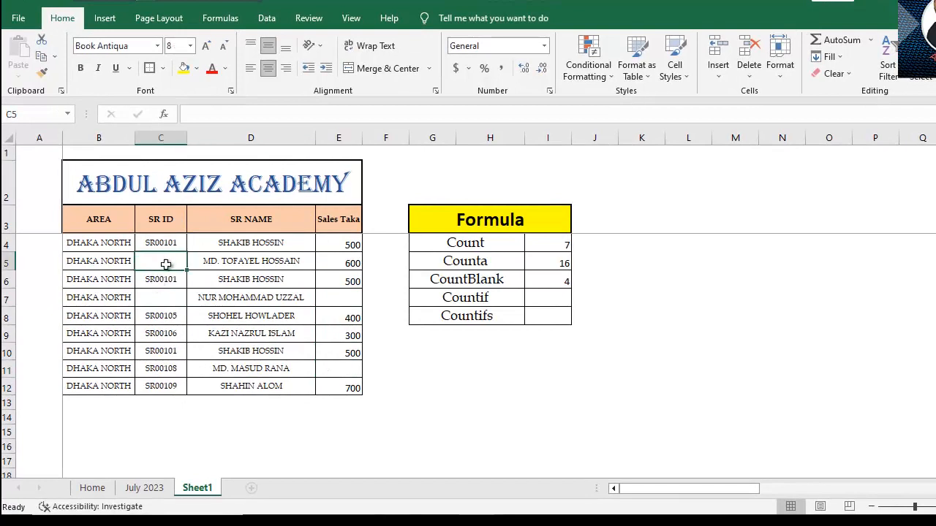
pyautogui.click(345, 301)
pyautogui.click(340, 369)
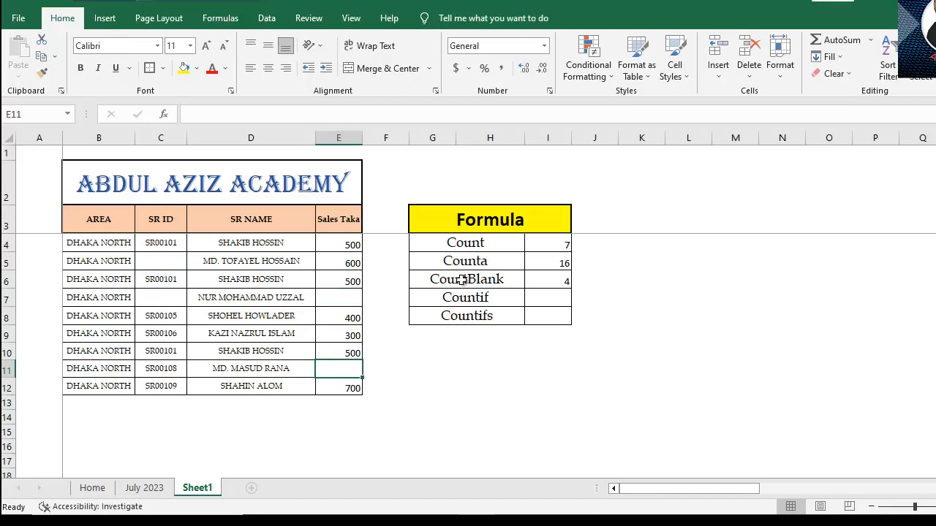
pyautogui.click(557, 280)
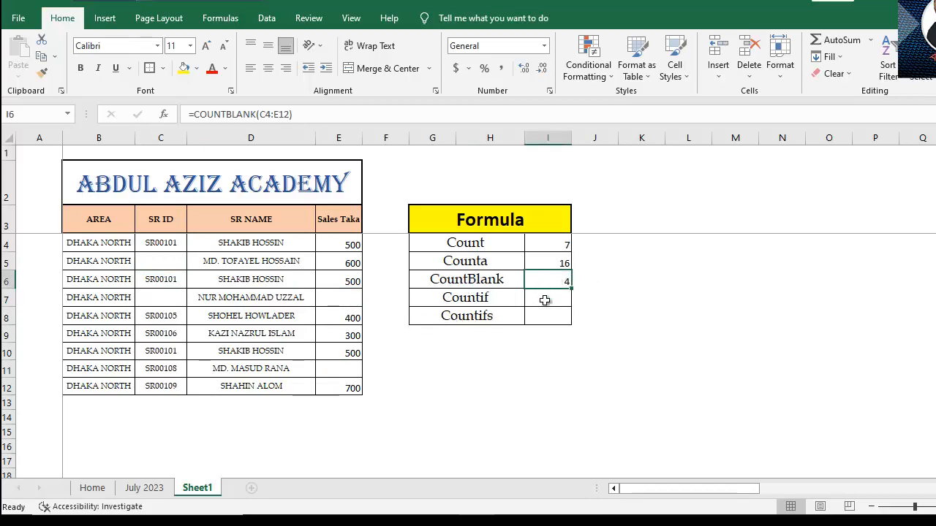
# Examine the SR ID in C4 and the SR NAME in D4 as possible criteria for the Countif row
pyautogui.click(545, 300)
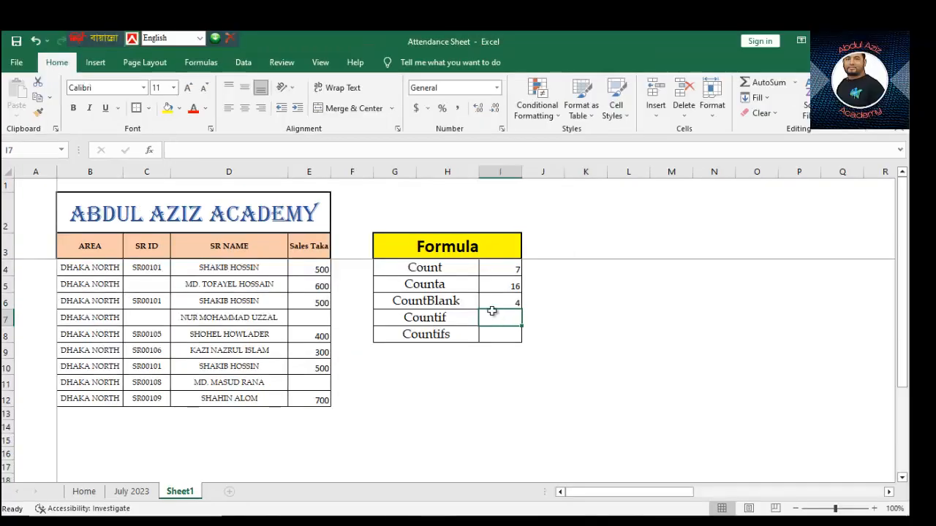
pyautogui.scroll(-2, 541, 292)
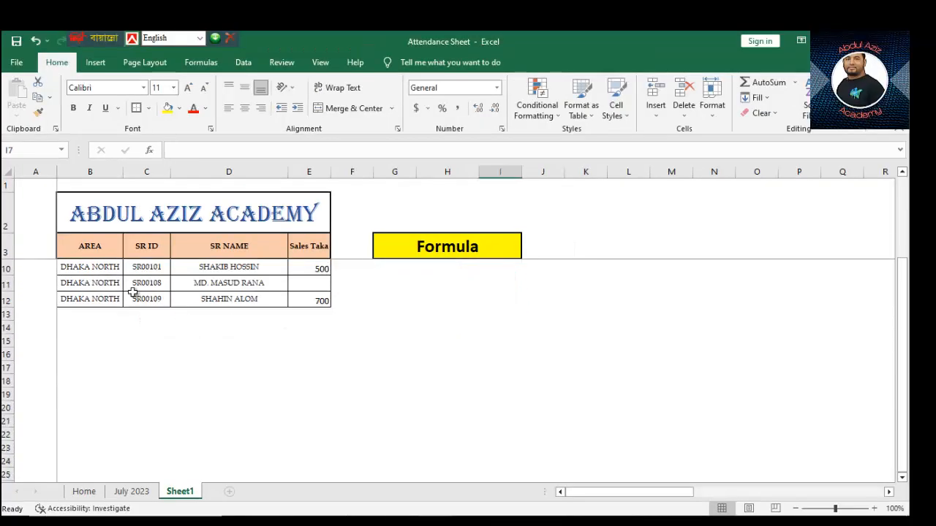
pyautogui.click(158, 243)
pyautogui.press('Down')
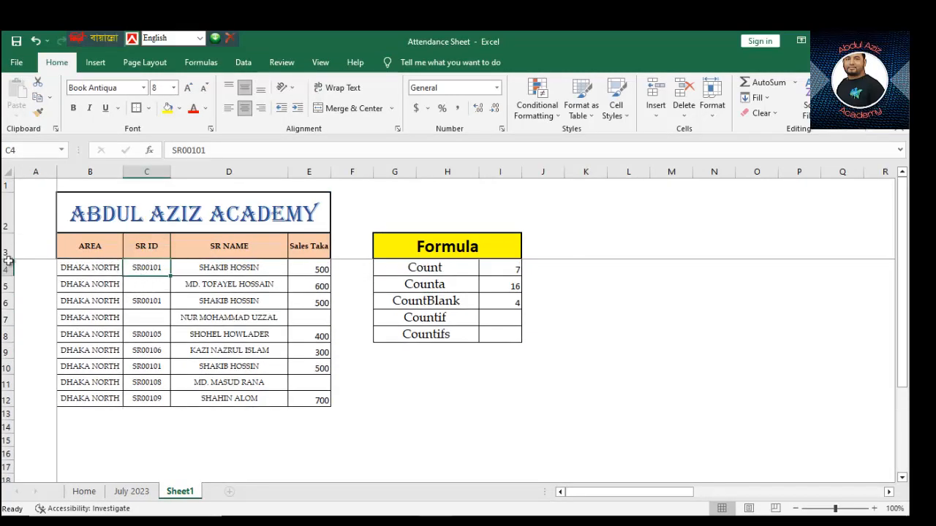
pyautogui.click(234, 268)
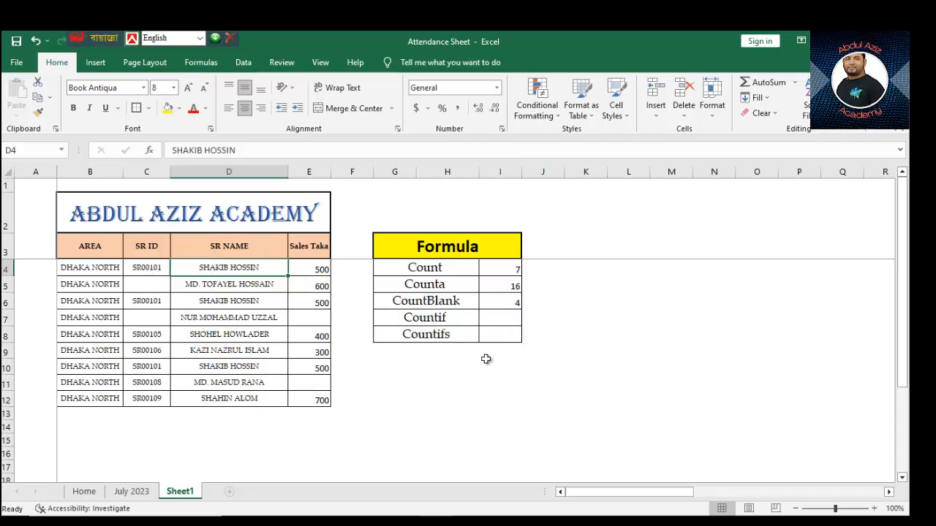
# Enter a COUNTIF formula in I7 over range D4:E12, using the representative's full name from D4 as the quoted text criterion
pyautogui.click(498, 321)
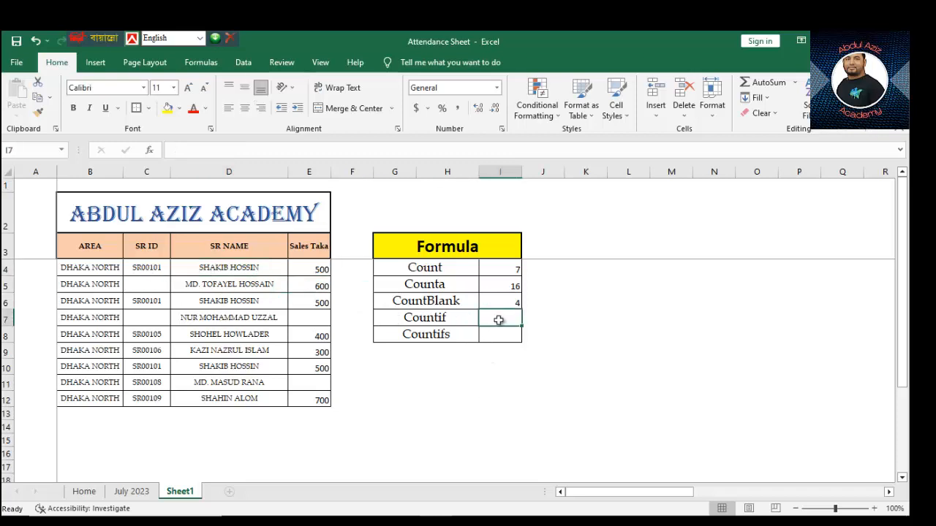
pyautogui.doubleClick(500, 321)
pyautogui.write('=c')
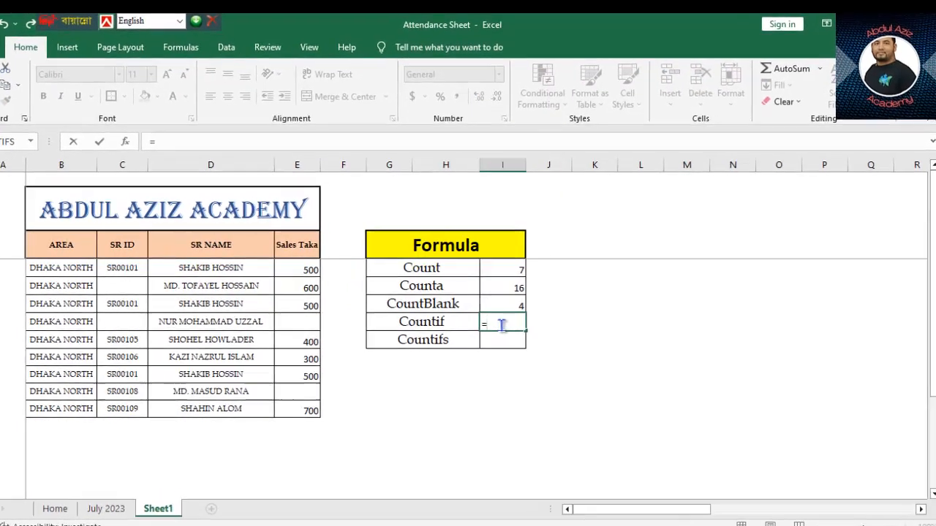
pyautogui.write('ount')
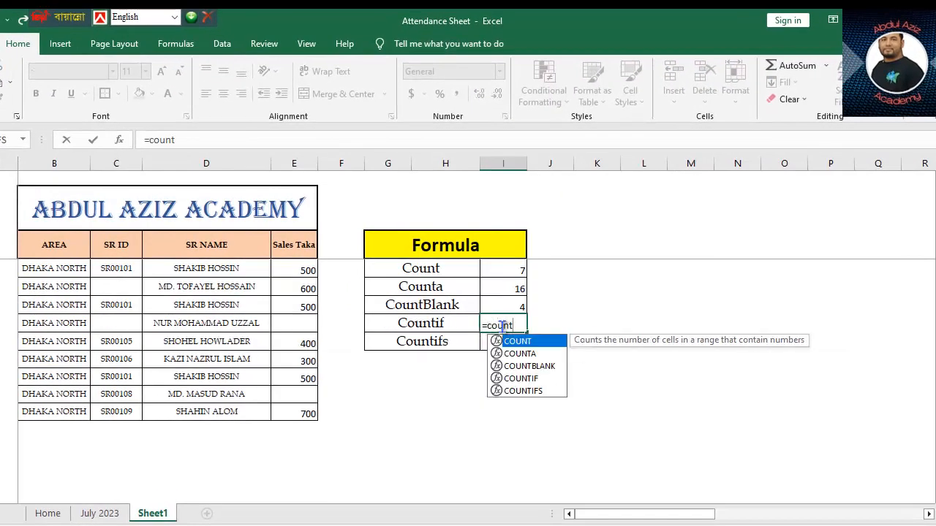
pyautogui.doubleClick(538, 378)
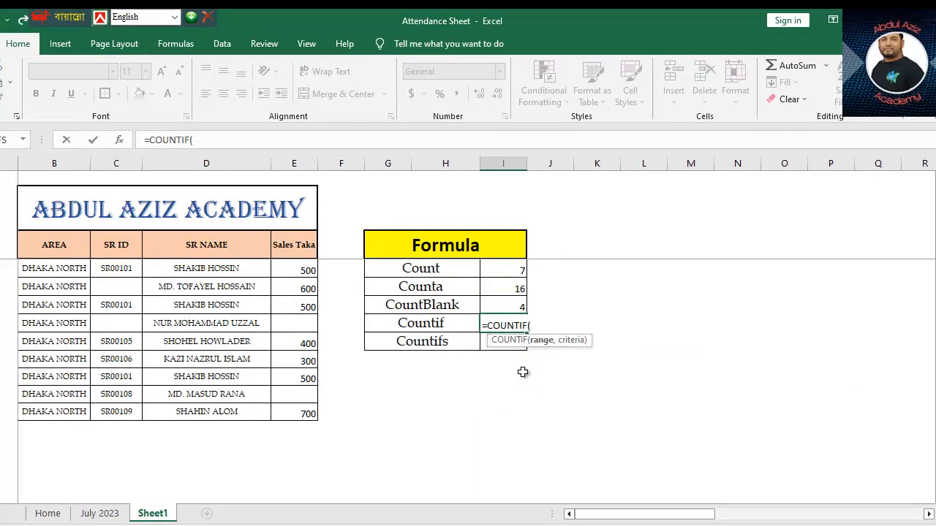
pyautogui.scroll(-2, 522, 372)
pyautogui.scroll(2, 892, 292)
pyautogui.moveTo(161, 264); pyautogui.dragTo(310, 405)
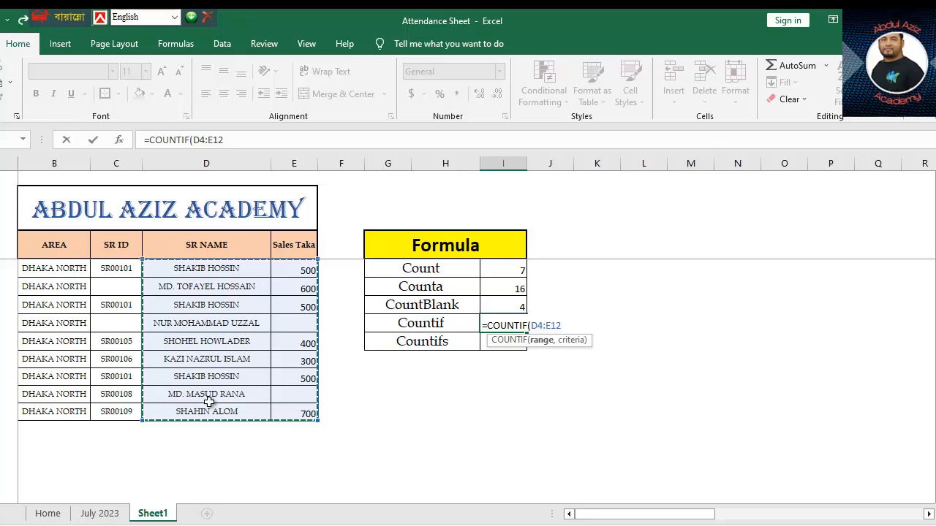
pyautogui.write(',')
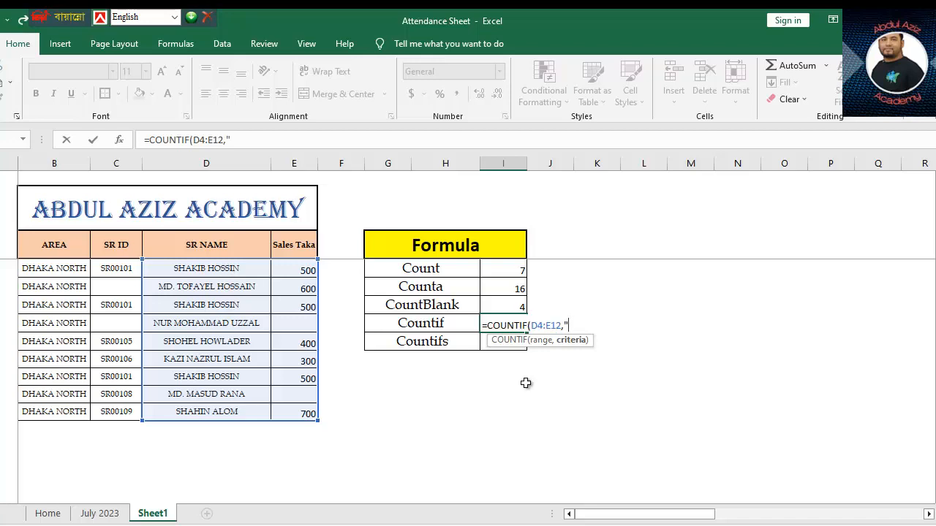
pyautogui.write('SHAKIB HOS')
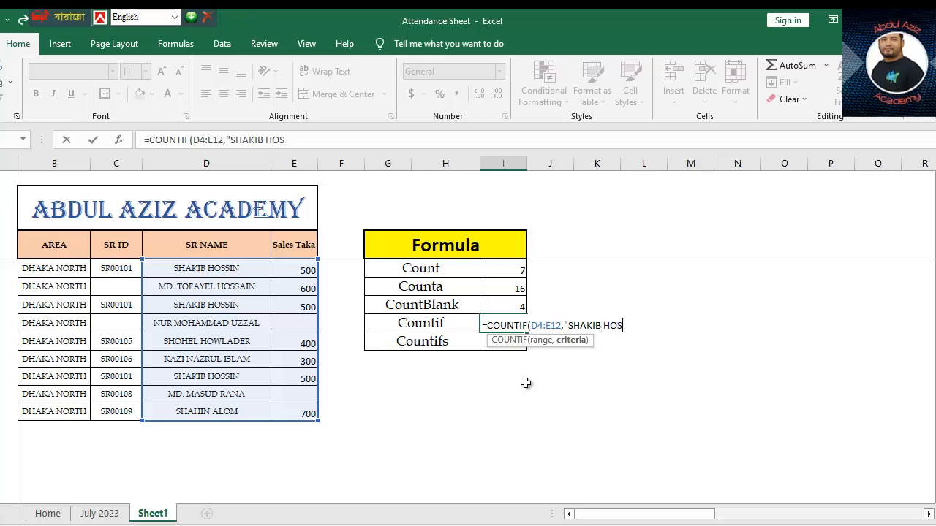
pyautogui.write('SIN')
pyautogui.write('")')
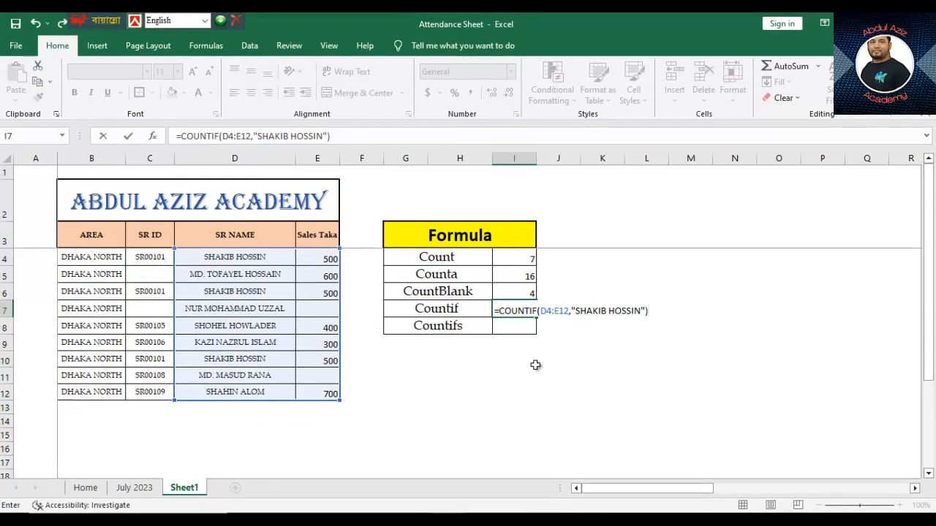
pyautogui.press('Return')
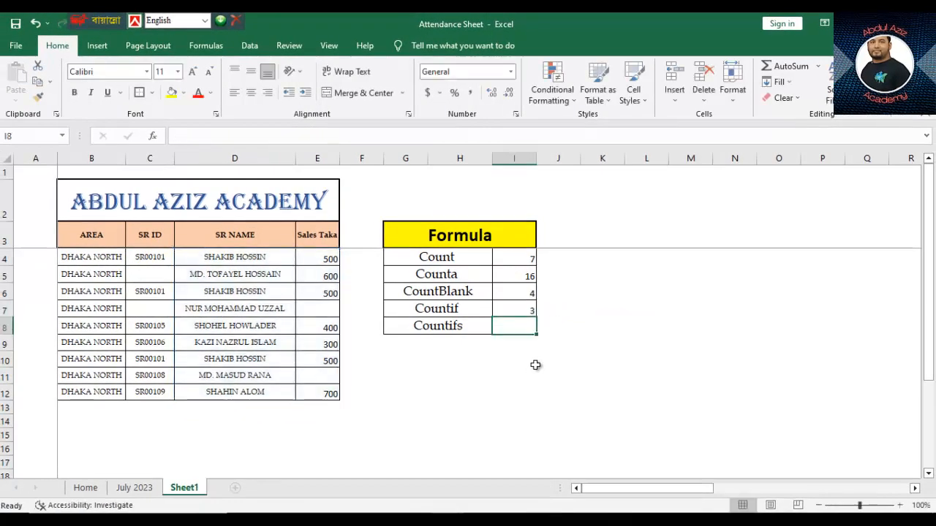
# Check the Countif formula in I7 against the matching SR NAME entries in D4, D6 and D10
pyautogui.click(527, 306)
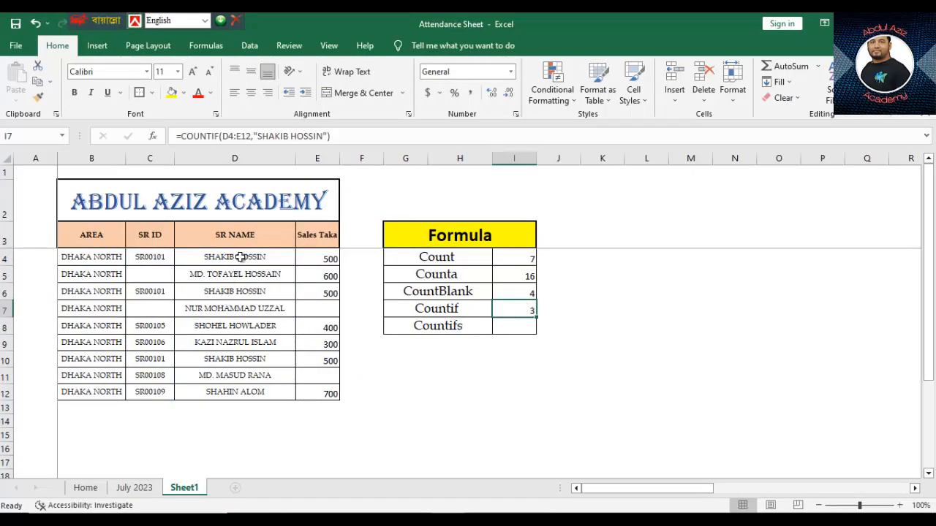
pyautogui.click(240, 256)
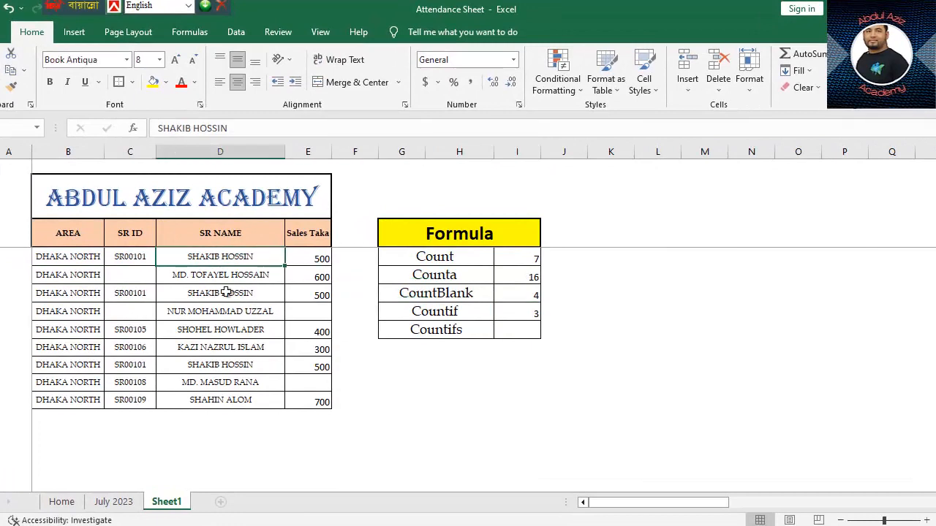
pyautogui.click(226, 292)
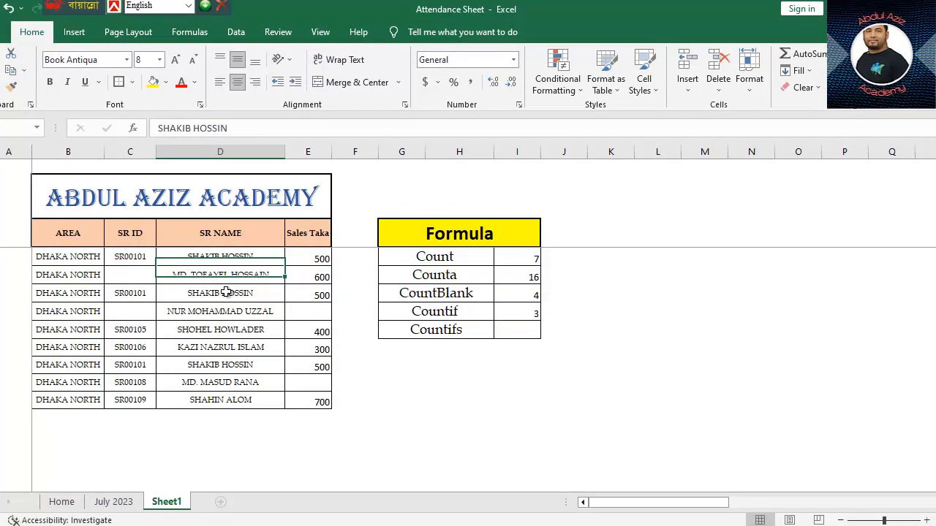
pyautogui.click(232, 363)
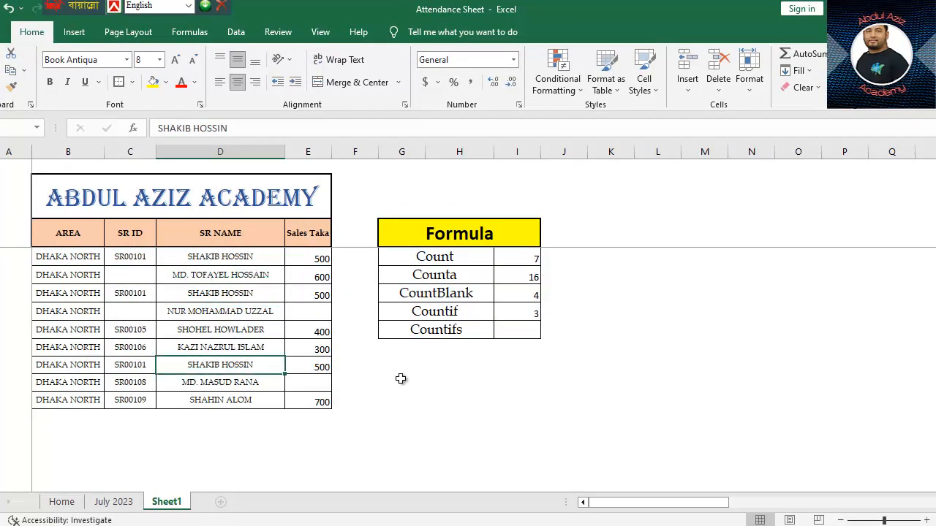
pyautogui.click(526, 313)
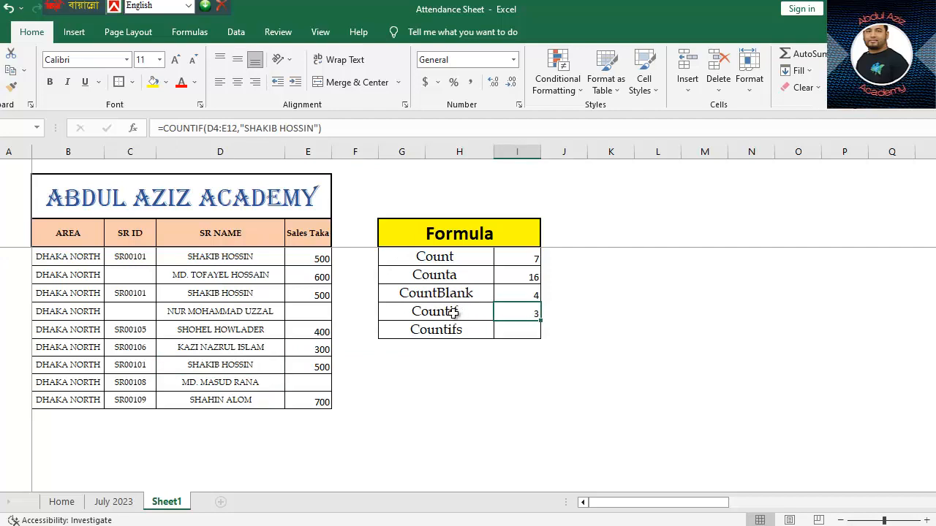
# Start a COUNTIFS formula in I8 of the Countifs row, with the Sales Taka cells E4:E12 as the first criteria range
pyautogui.press('Down')
pyautogui.press('Left')
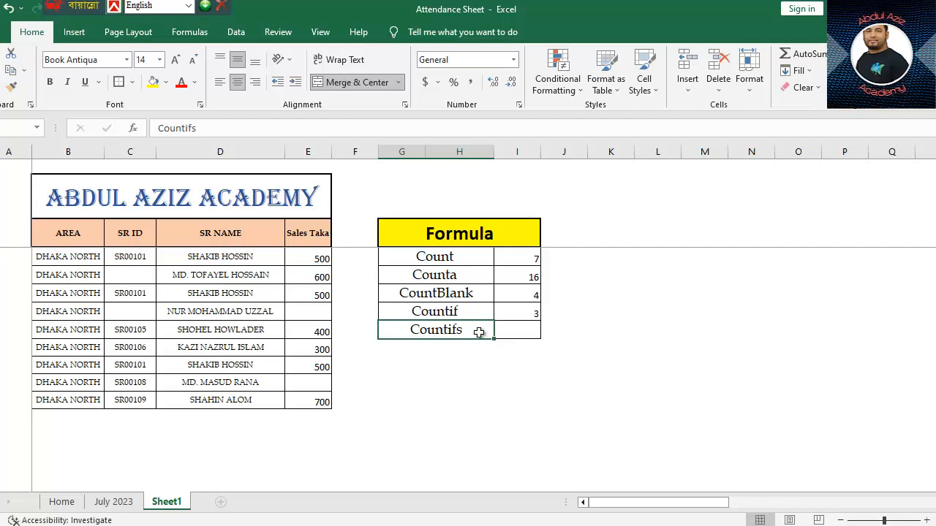
pyautogui.click(517, 332)
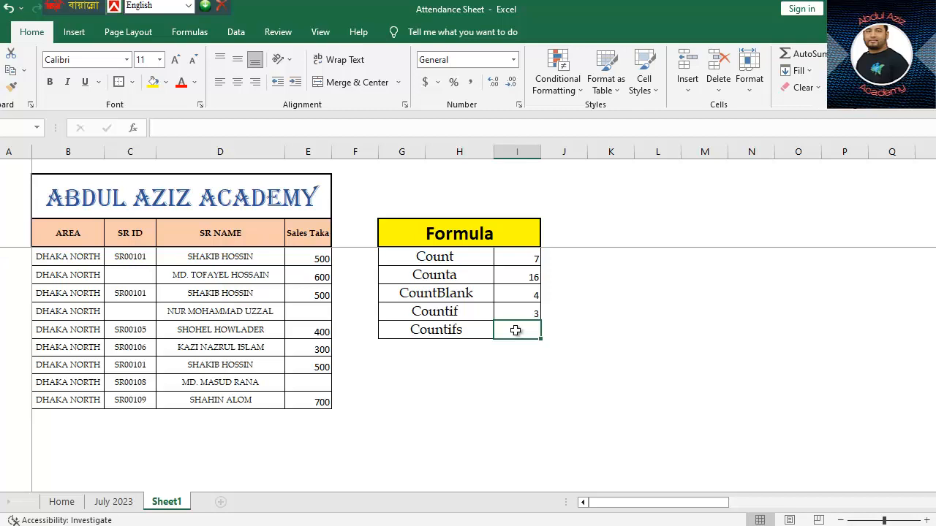
pyautogui.write('=')
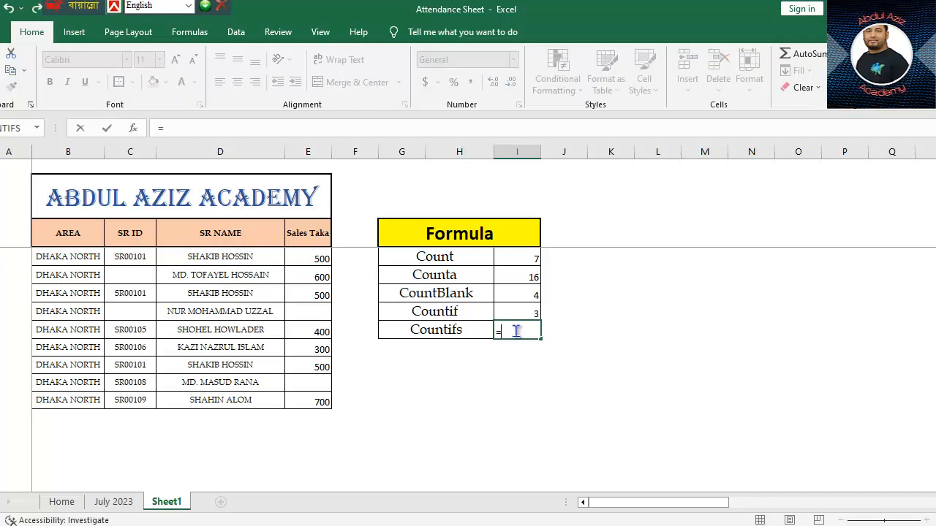
pyautogui.write('COUN')
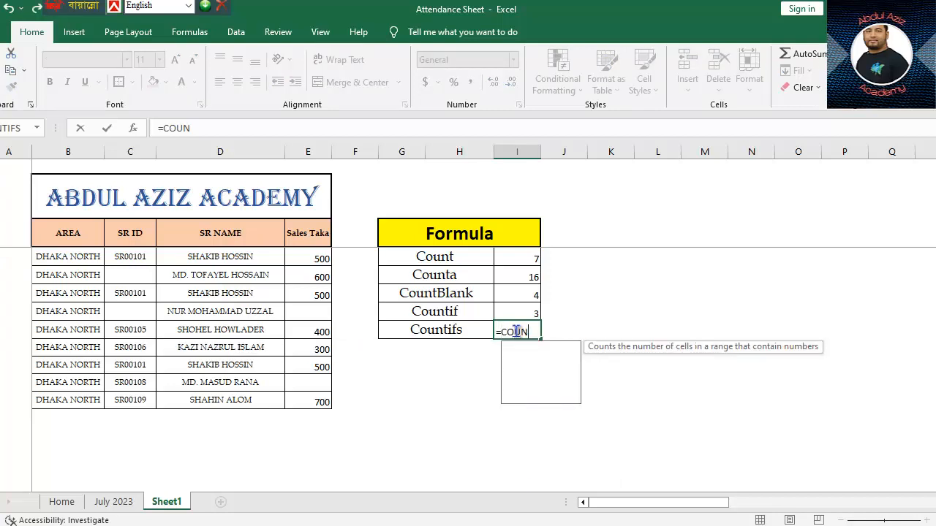
pyautogui.write('TIFS')
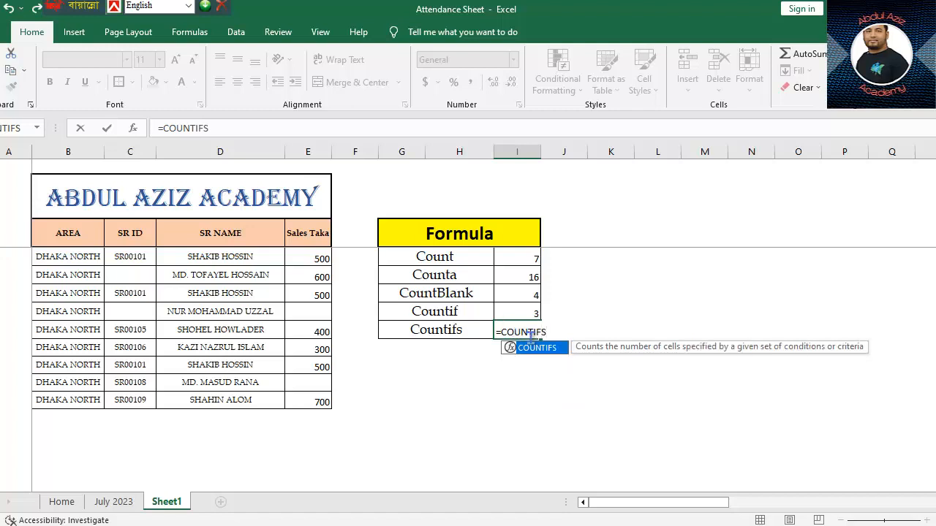
pyautogui.doubleClick(538, 349)
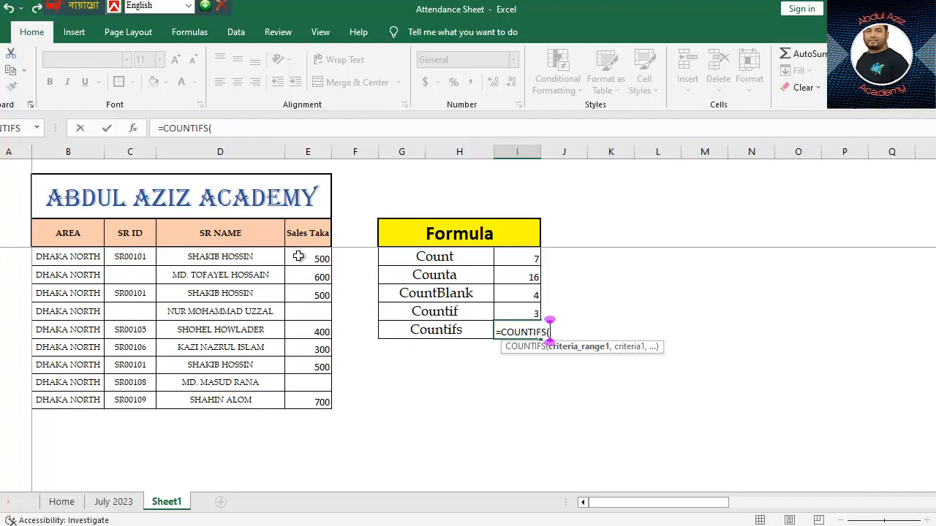
pyautogui.moveTo(298, 255); pyautogui.dragTo(302, 404)
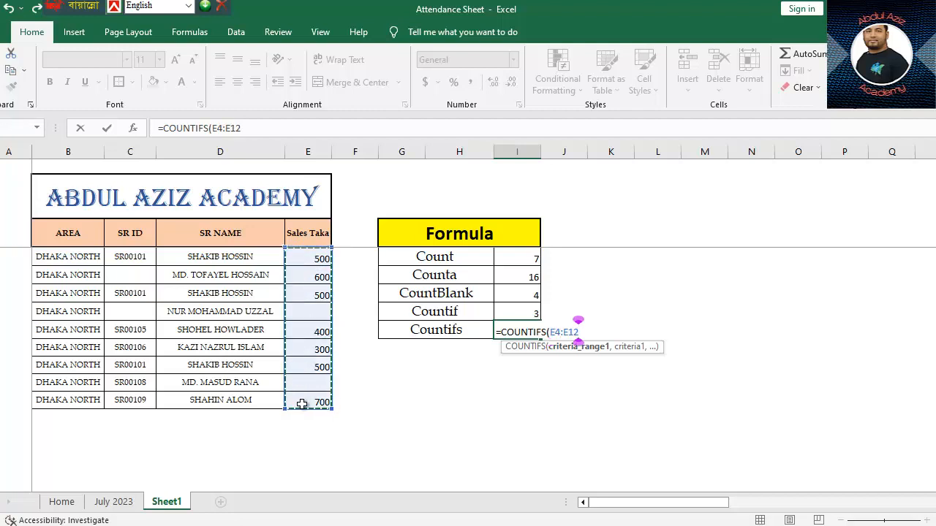
pyautogui.click(241, 128)
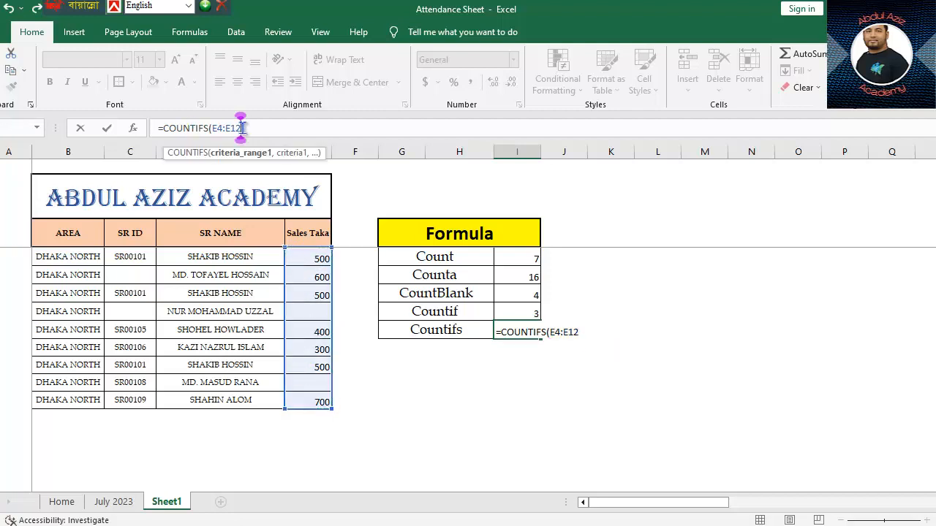
# Complete the COUNTIFS formula in I8 with the quoted criterion ">400" and enter it
pyautogui.write(',')
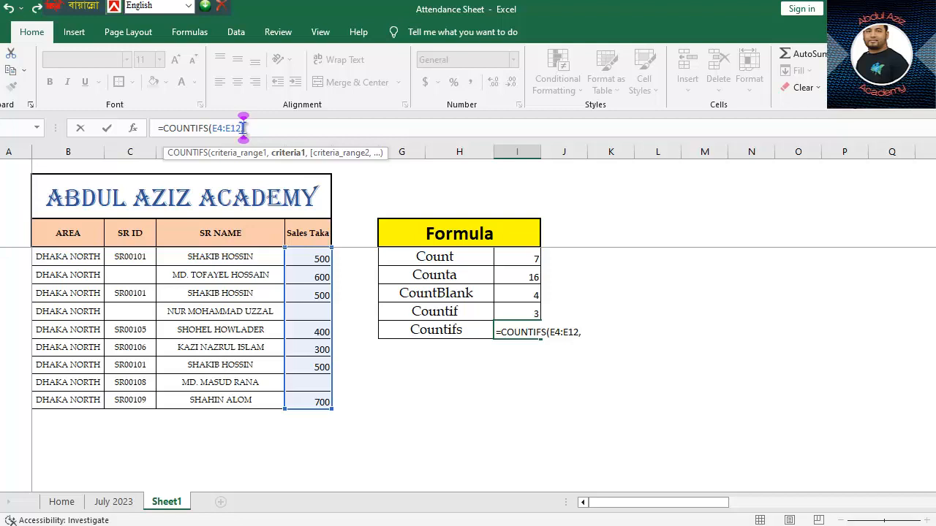
pyautogui.write('">400")')
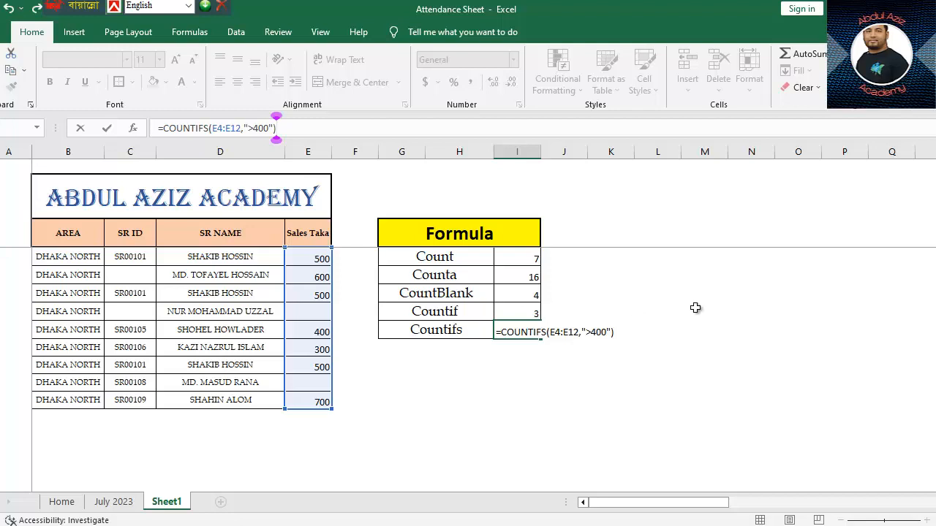
pyautogui.press('Return')
# Check the Countifs formula in I8 against the Sales Taka values in E4, E6 and E12
pyautogui.click(528, 334)
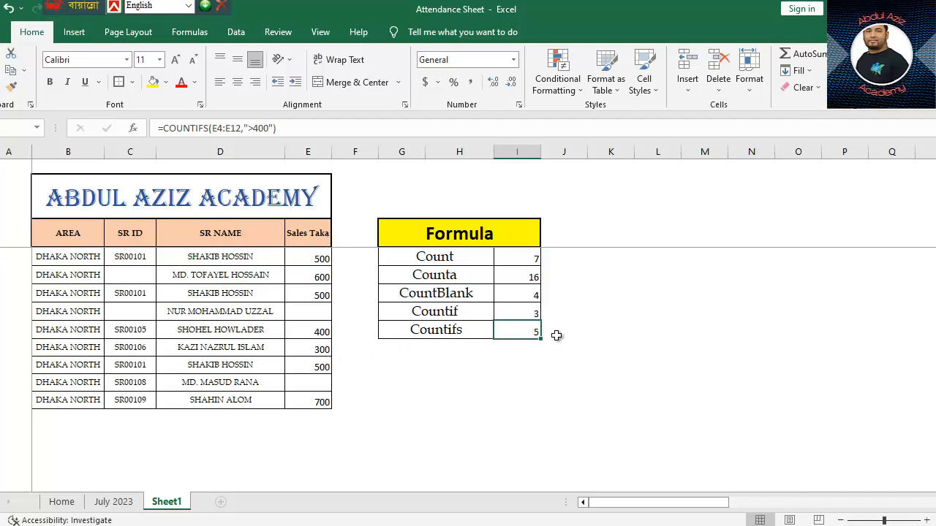
pyautogui.click(319, 259)
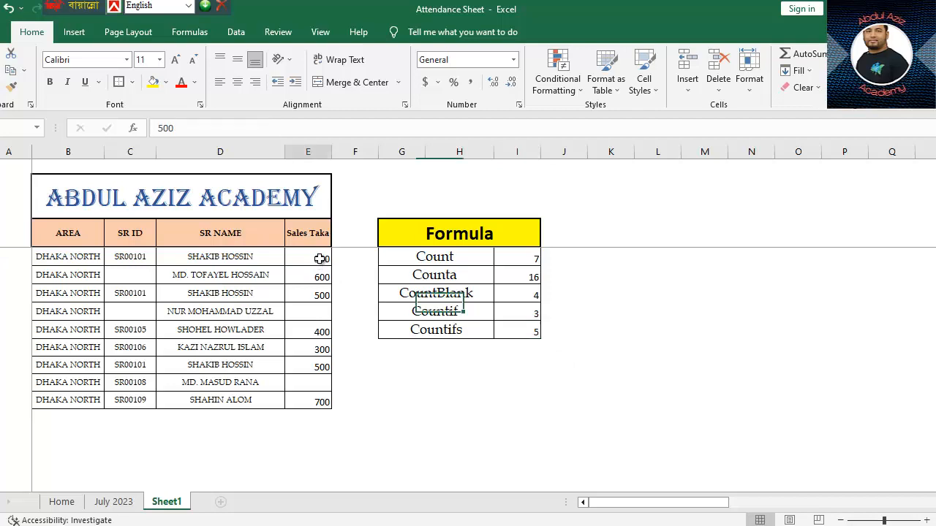
pyautogui.click(323, 299)
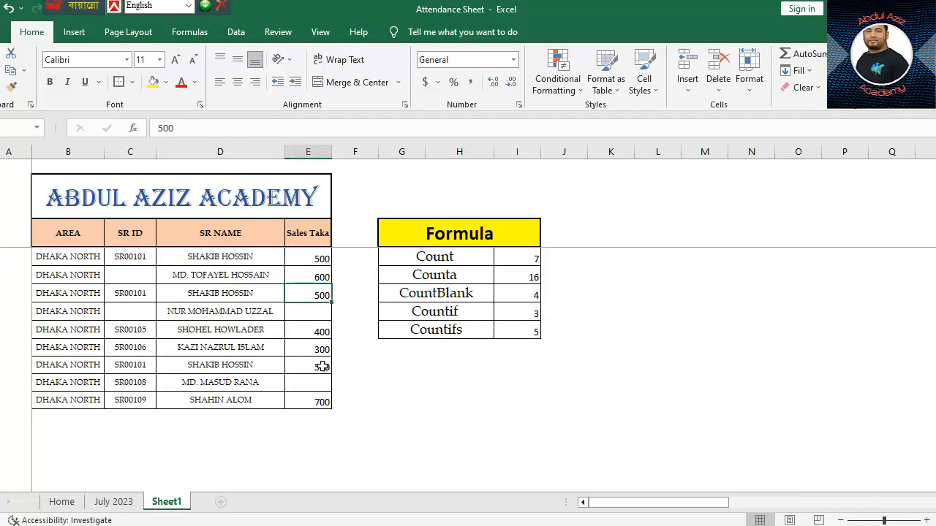
pyautogui.click(326, 399)
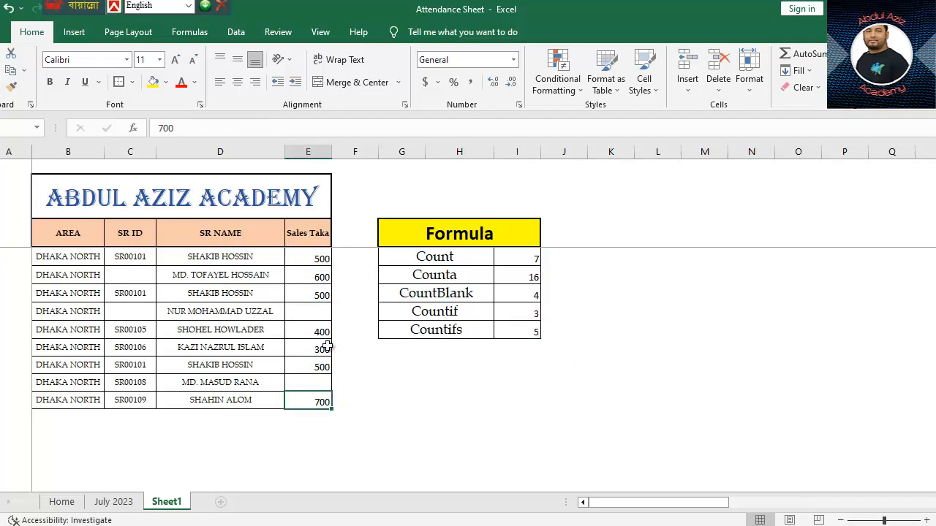
pyautogui.click(519, 333)
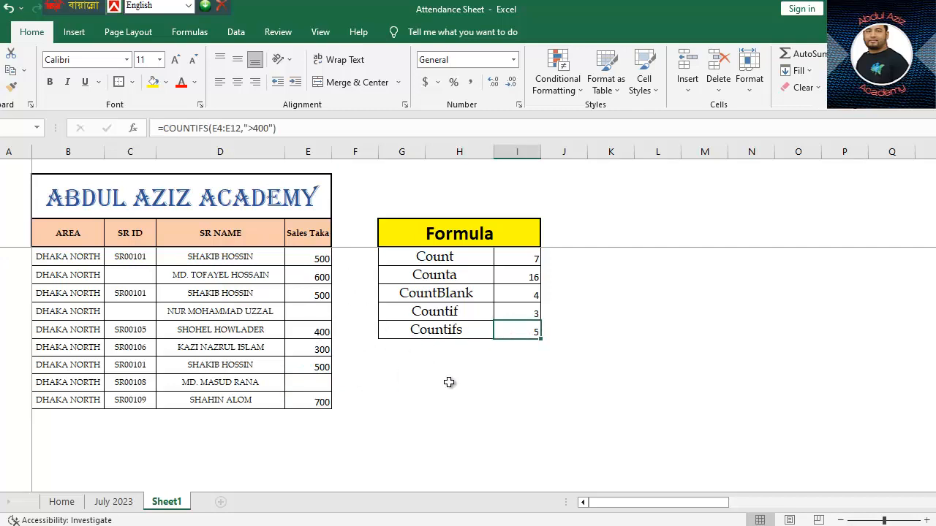